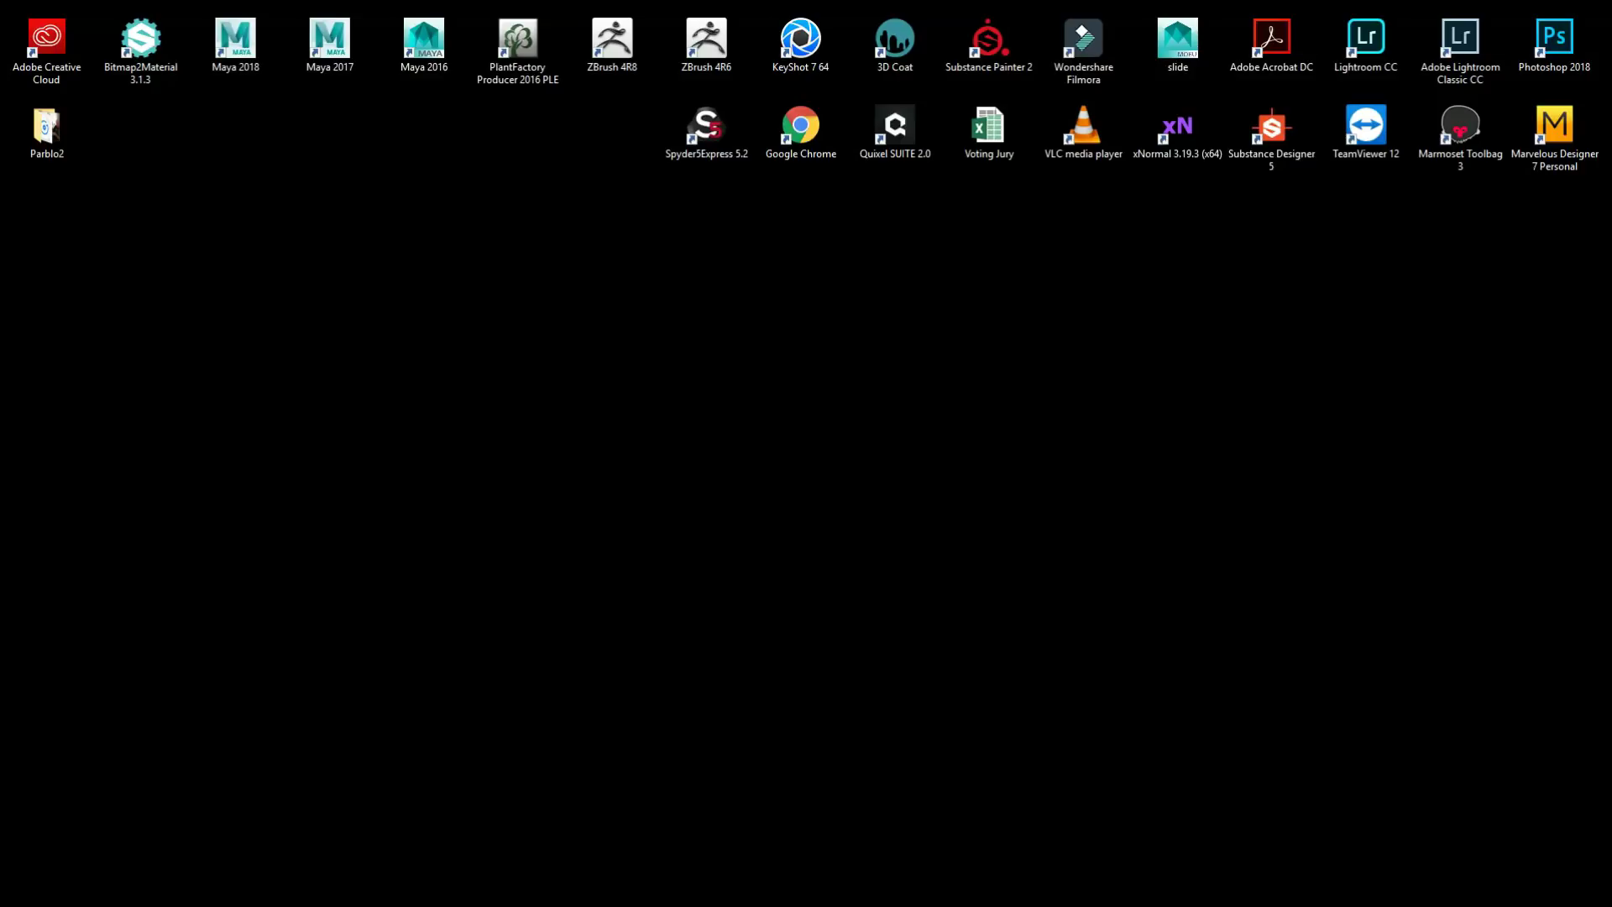
# Step: Launch Tablet Setting via a 'tabl' search, draw a test stroke, and keep Nib Pressure Sensitivity
pyautogui.press('super+s')
pyautogui.write('t')
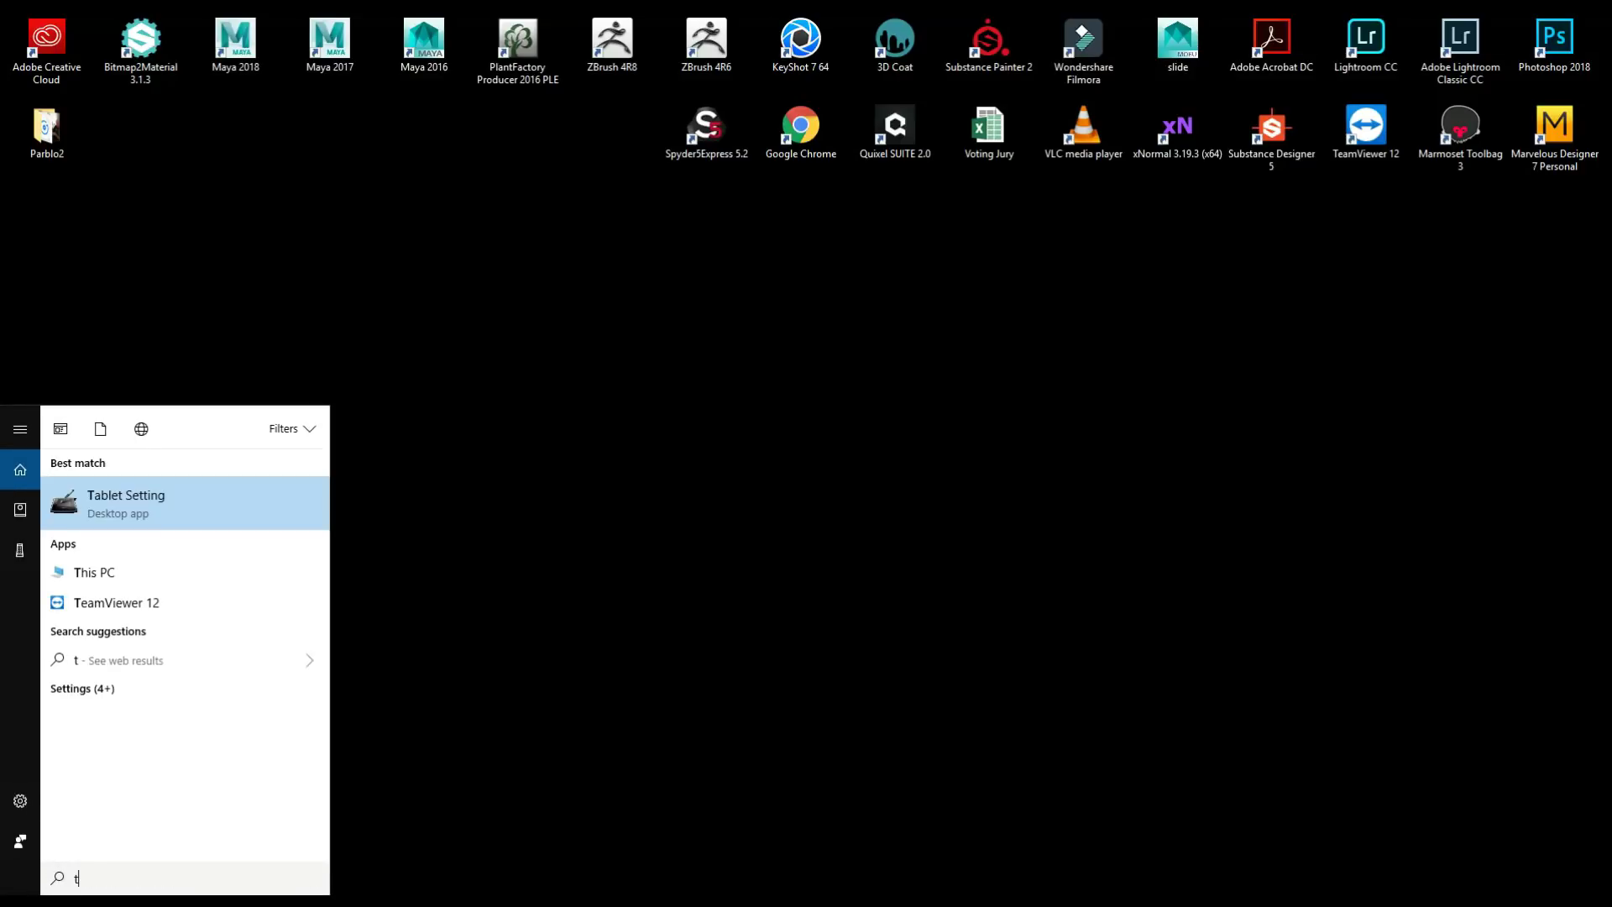
pyautogui.write('abl')
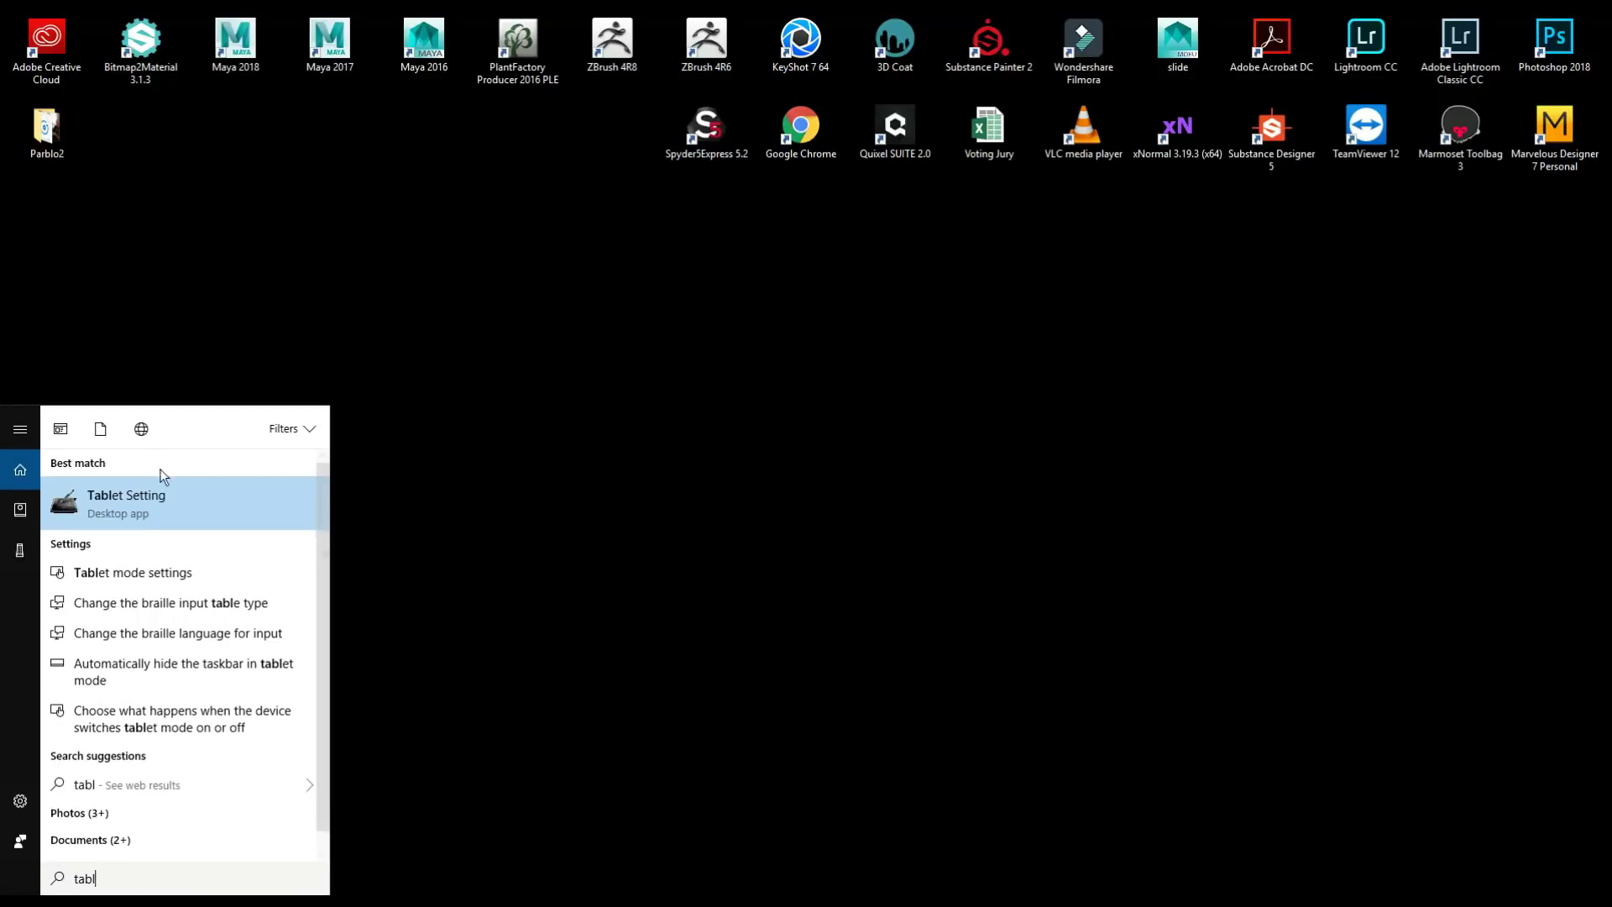
pyautogui.click(149, 509)
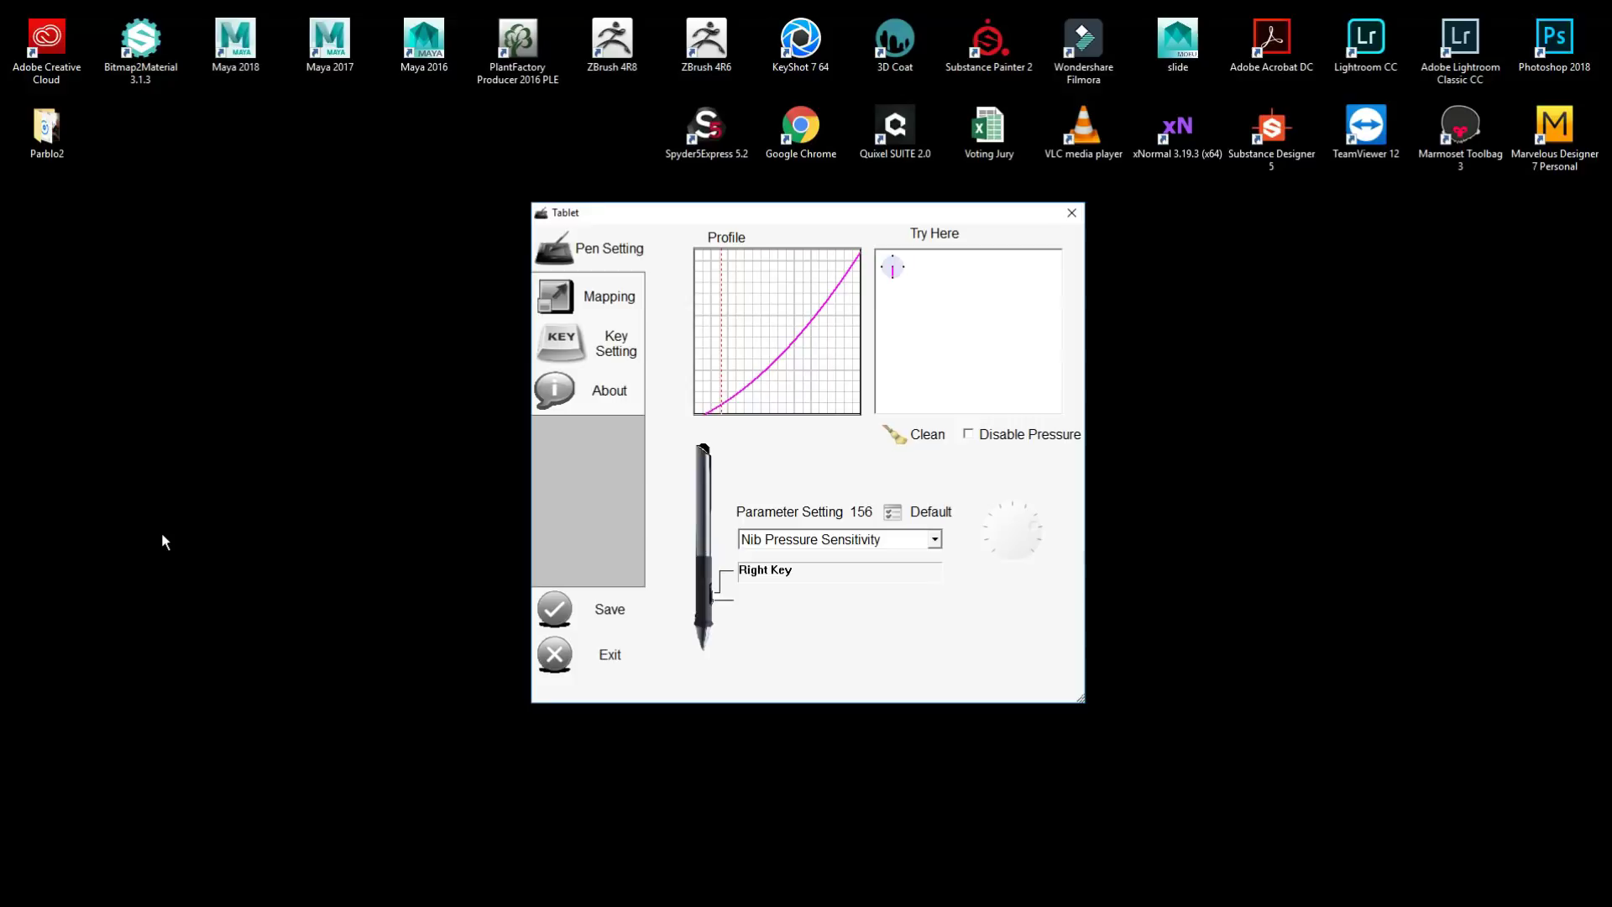
pyautogui.moveTo(974, 288)
pyautogui.mouseDown()
pyautogui.moveTo(955, 313)
pyautogui.moveTo(991, 365)
pyautogui.moveTo(1041, 391)
pyautogui.mouseUp()
pyautogui.click(934, 539)
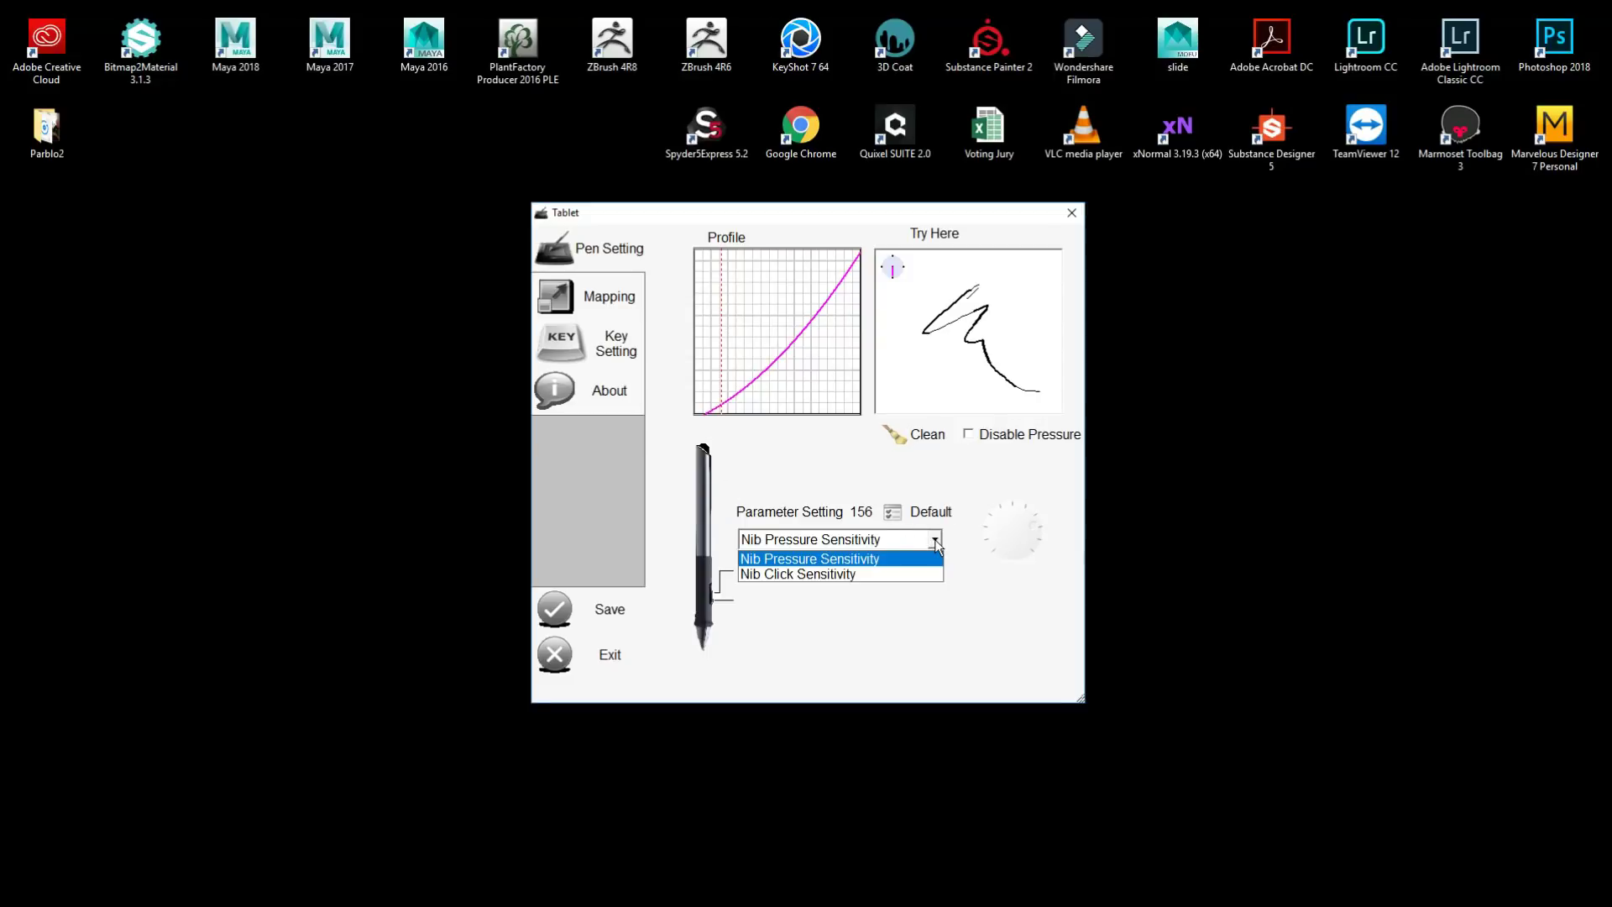
pyautogui.click(937, 544)
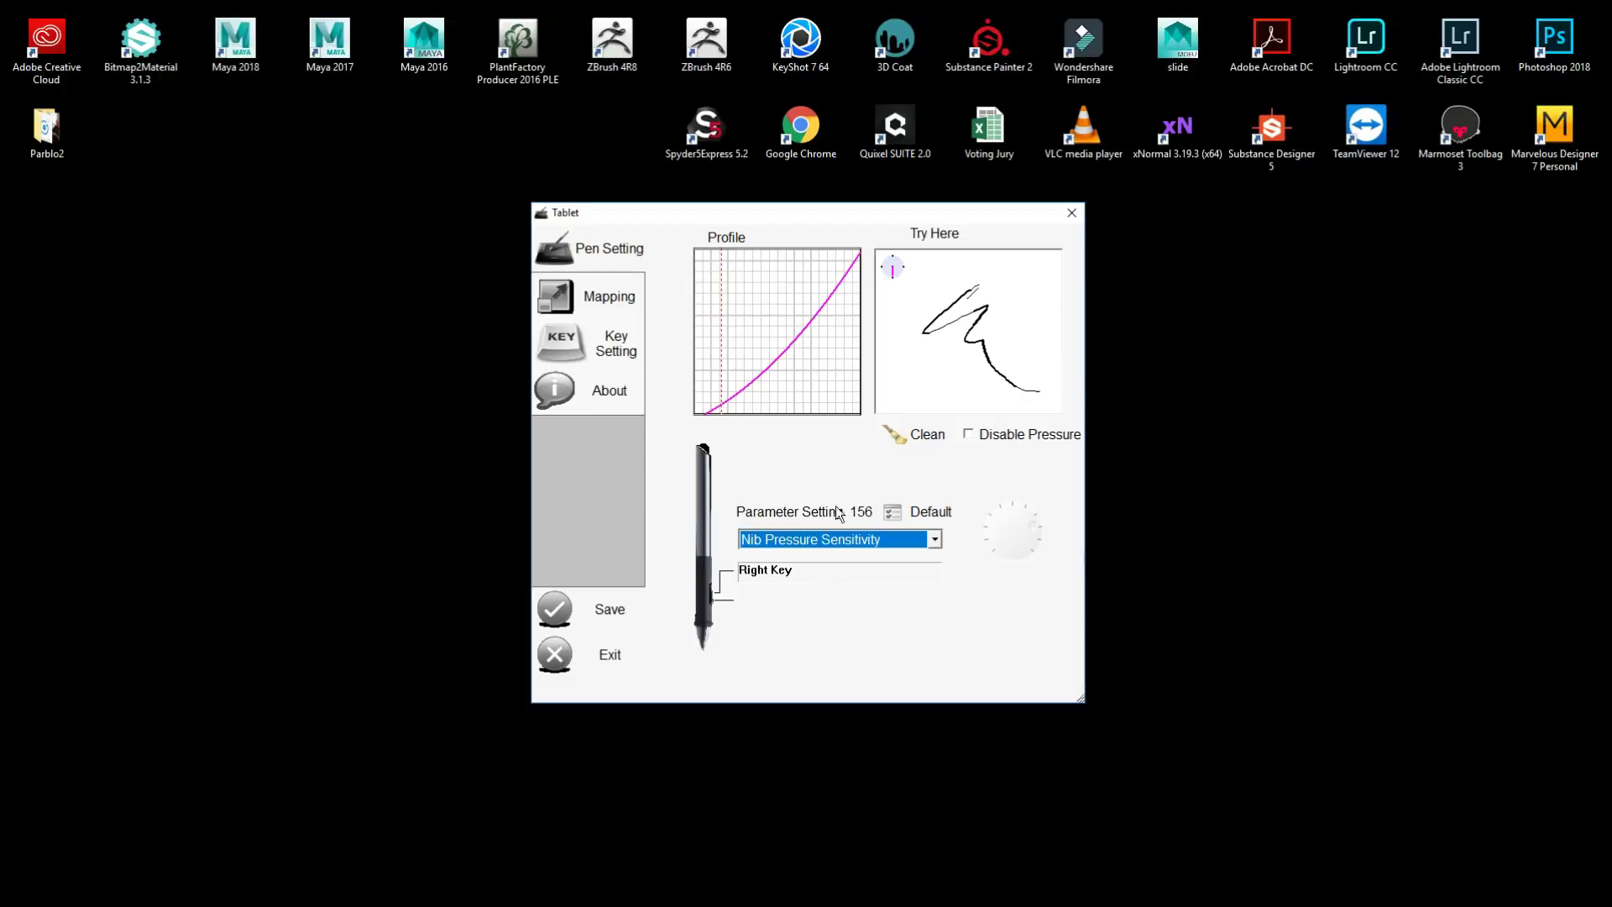
pyautogui.click(620, 298)
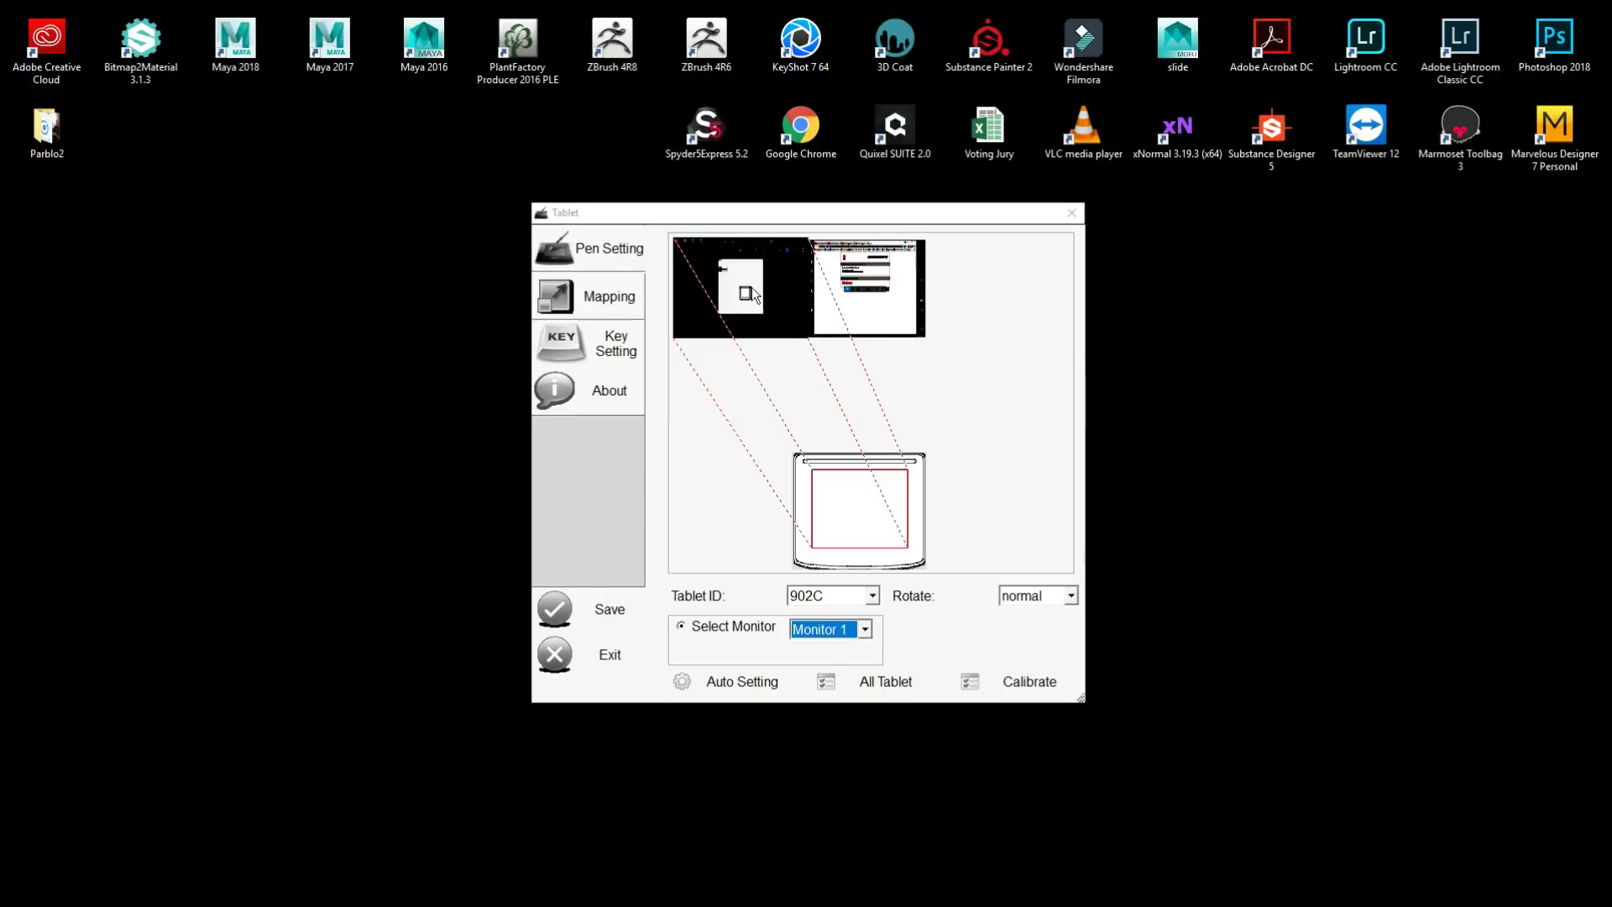
# Step: Switch the monitor mapping to Full Monitor, then set it back to Monitor 1
pyautogui.click(866, 629)
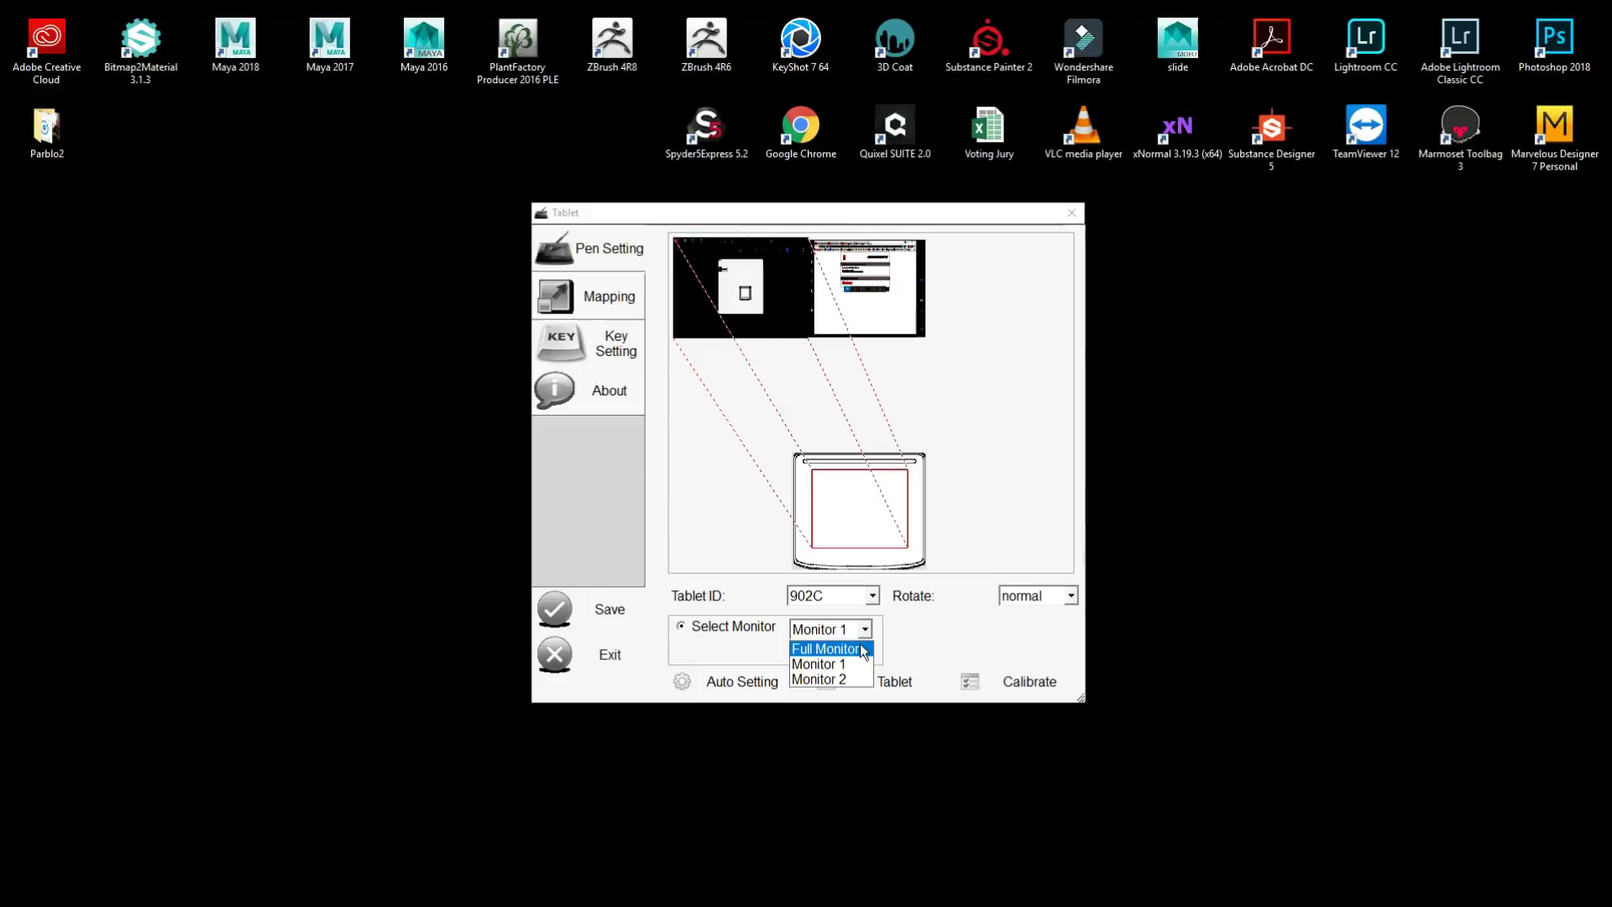
pyautogui.click(861, 648)
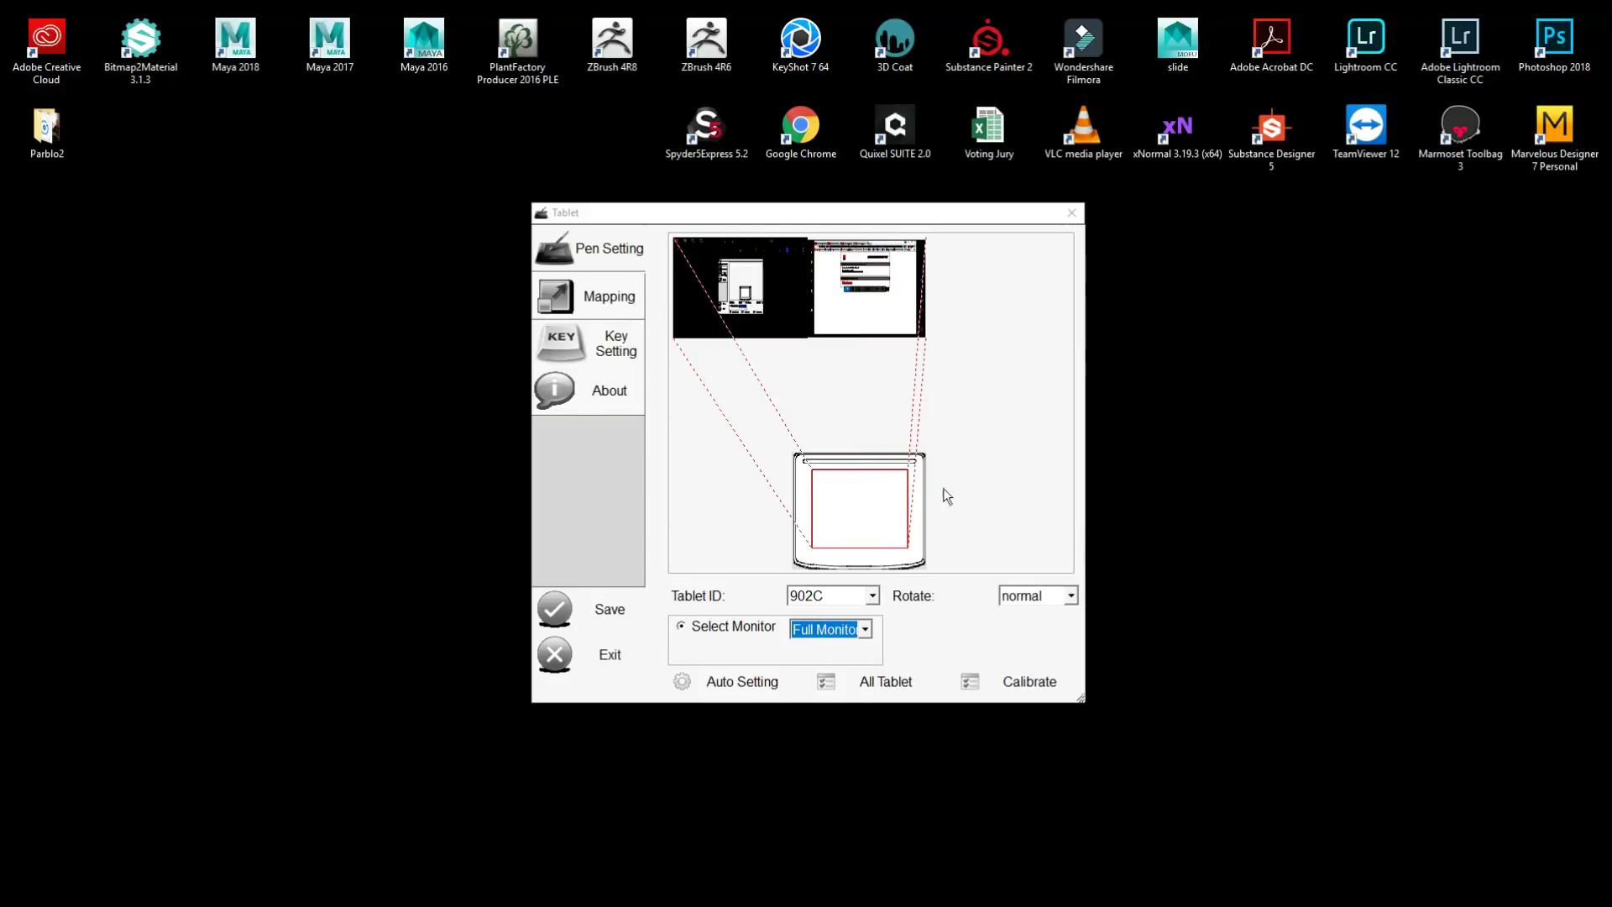
pyautogui.click(865, 629)
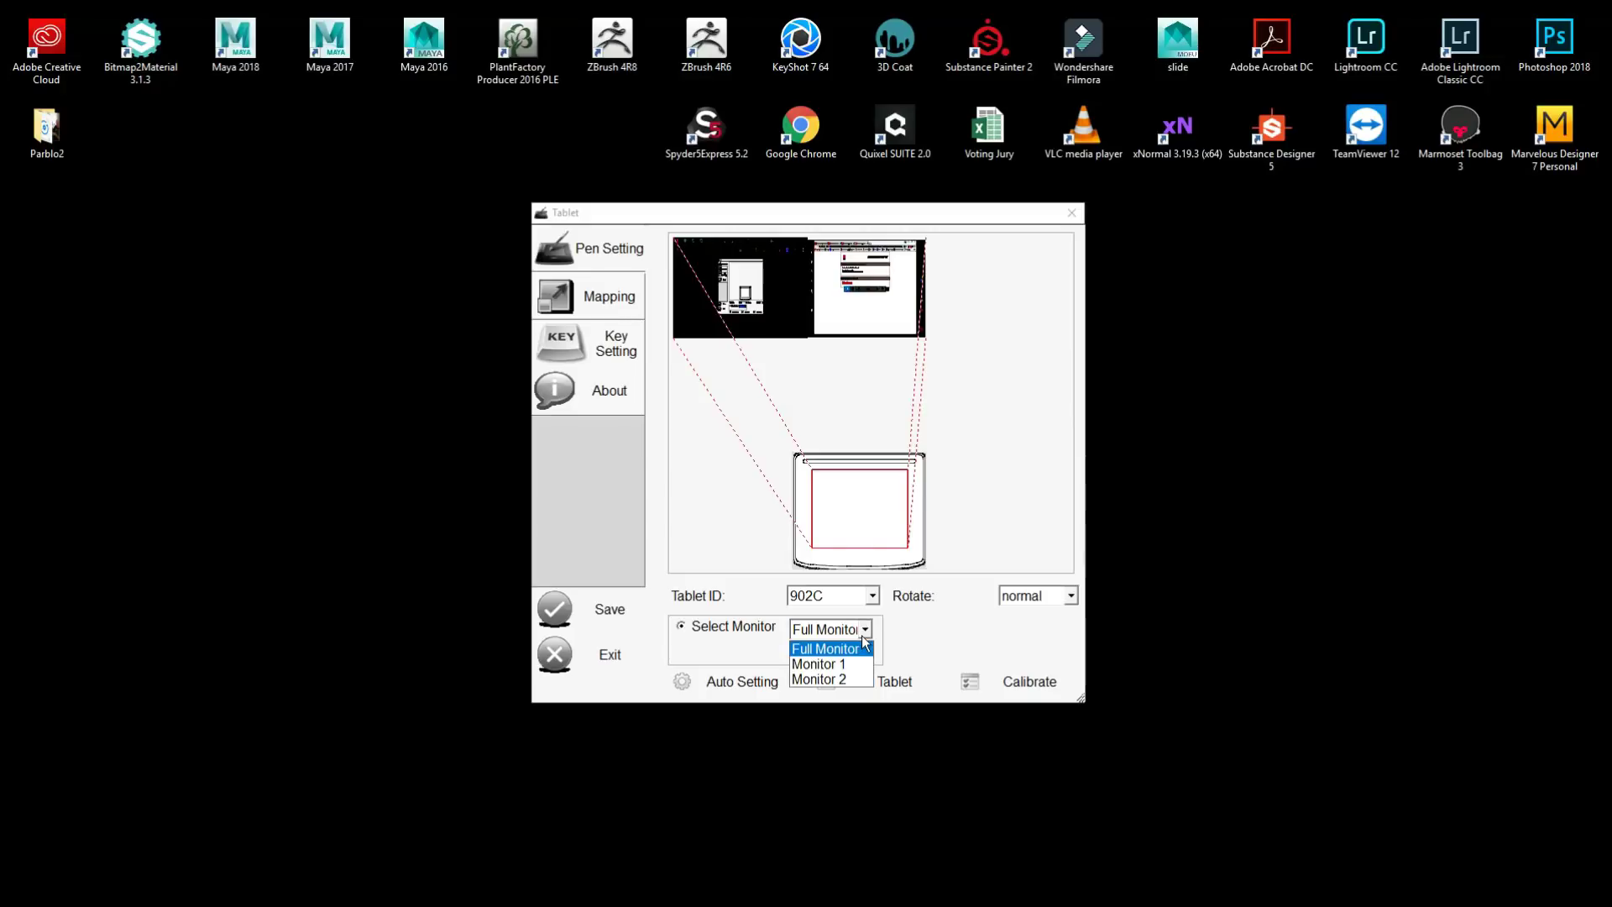
pyautogui.click(827, 663)
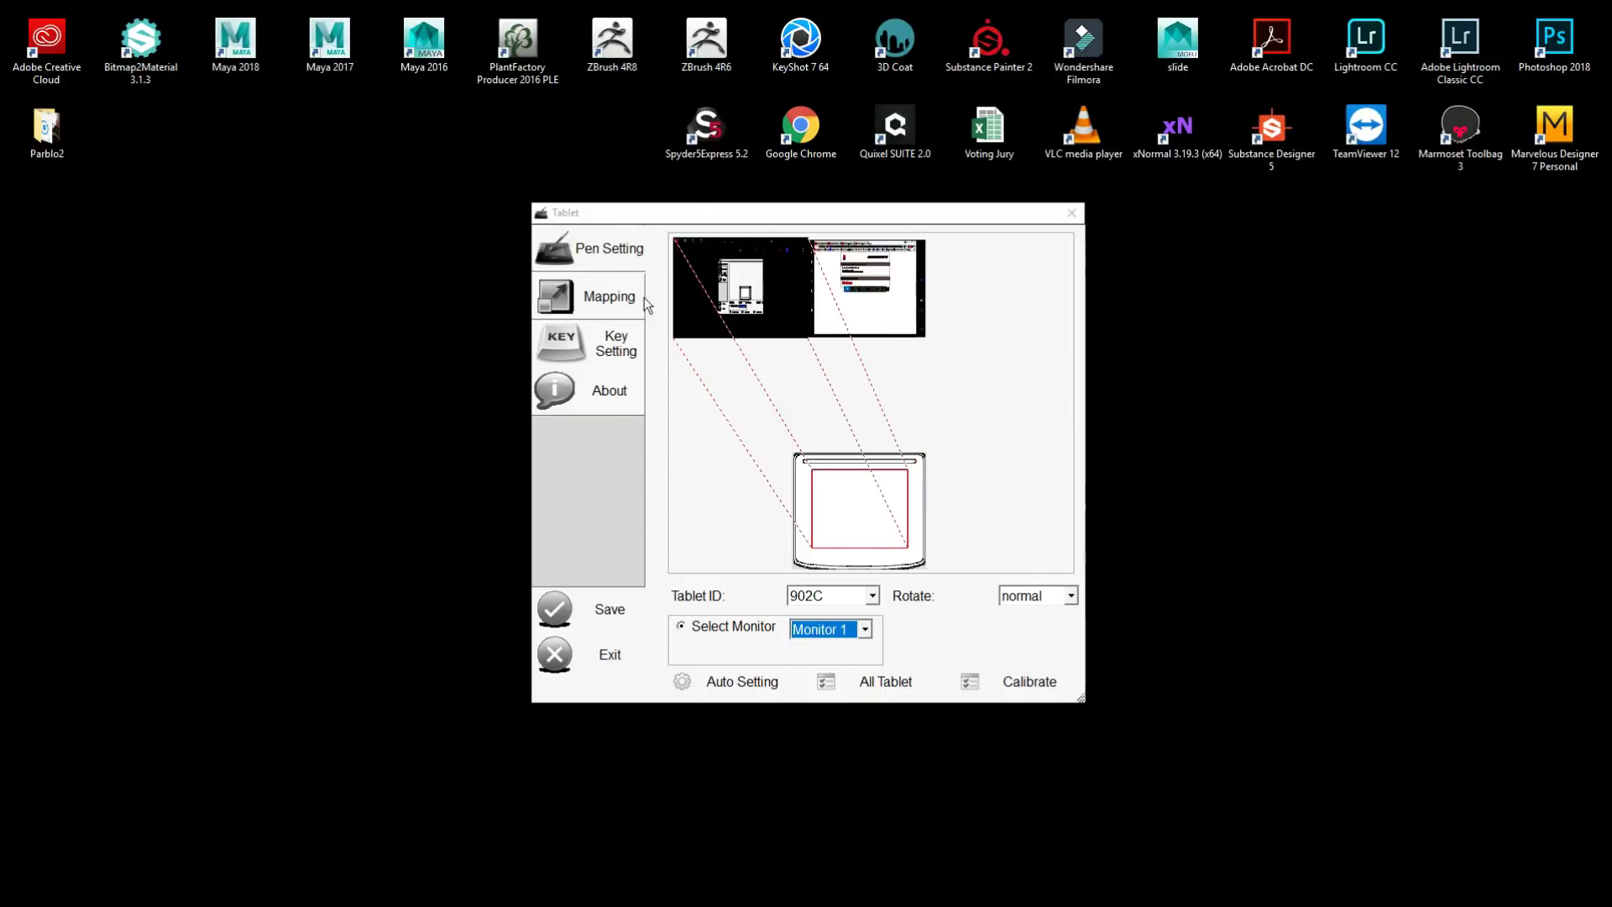
pyautogui.click(863, 628)
pyautogui.click(851, 663)
# Step: Calibrate the pen on the four red corner crosshairs and save the calibration data
pyautogui.click(1028, 682)
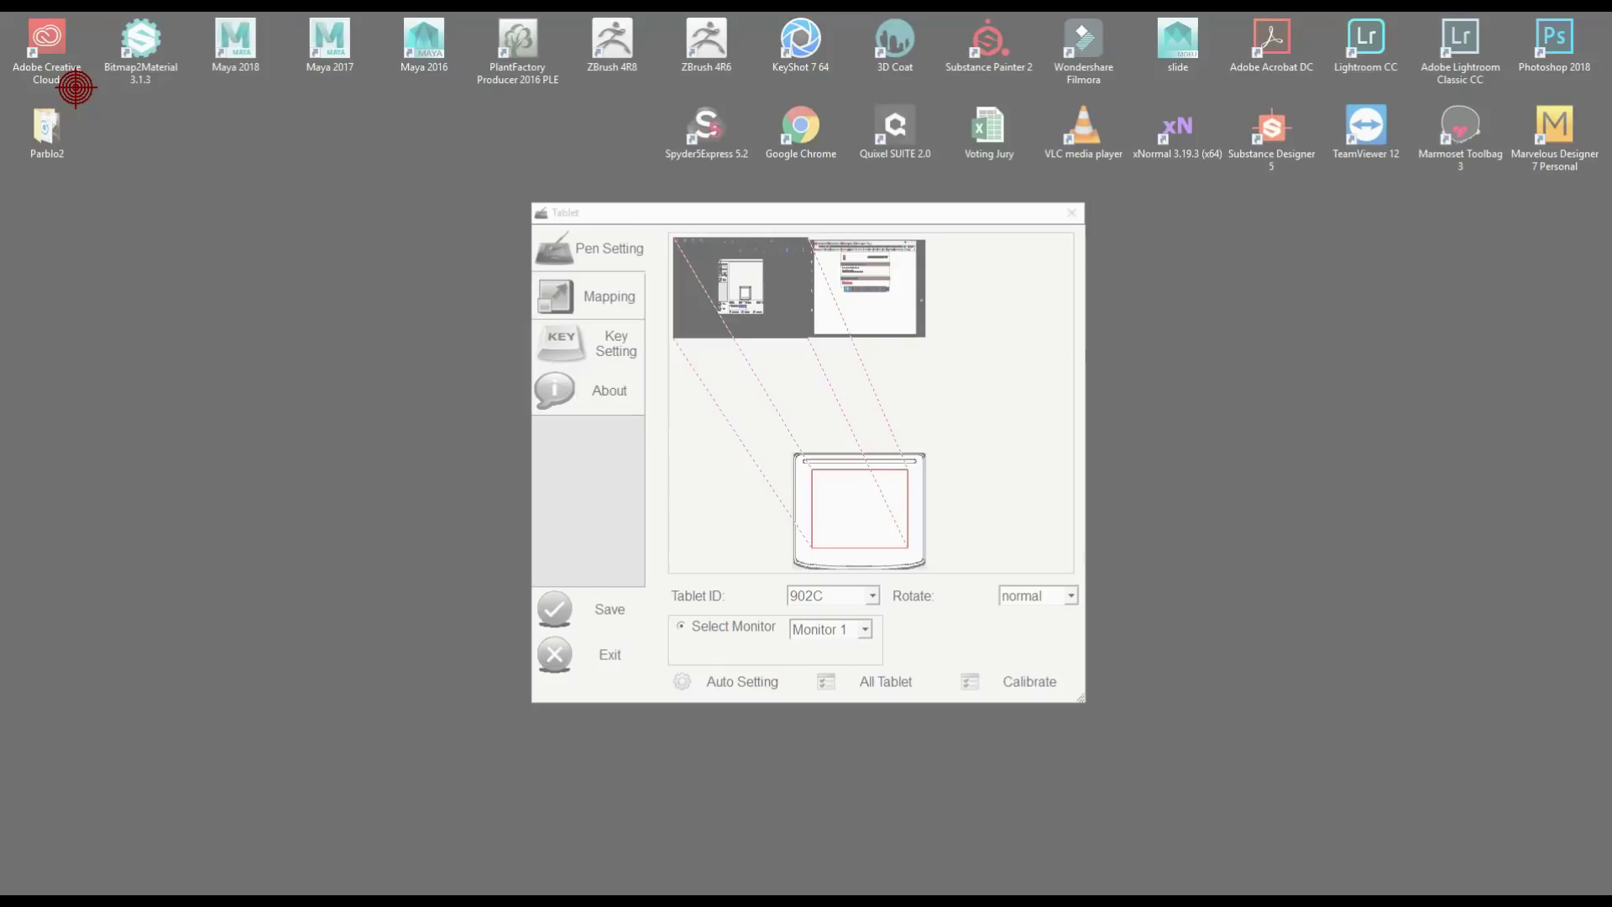
pyautogui.click(76, 87)
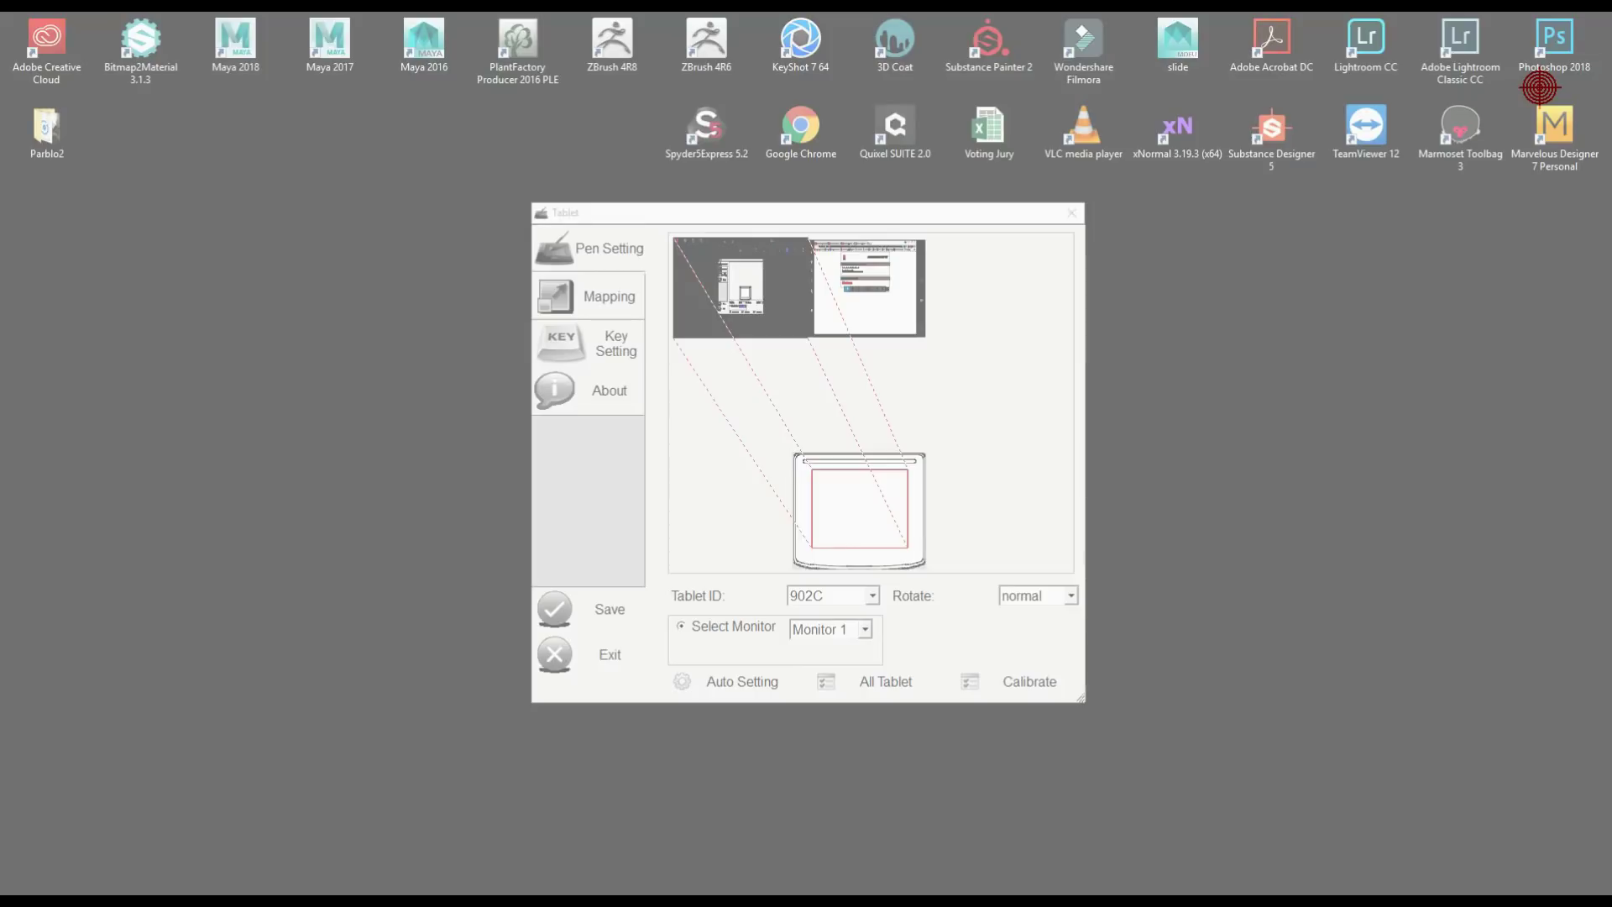
pyautogui.click(1539, 87)
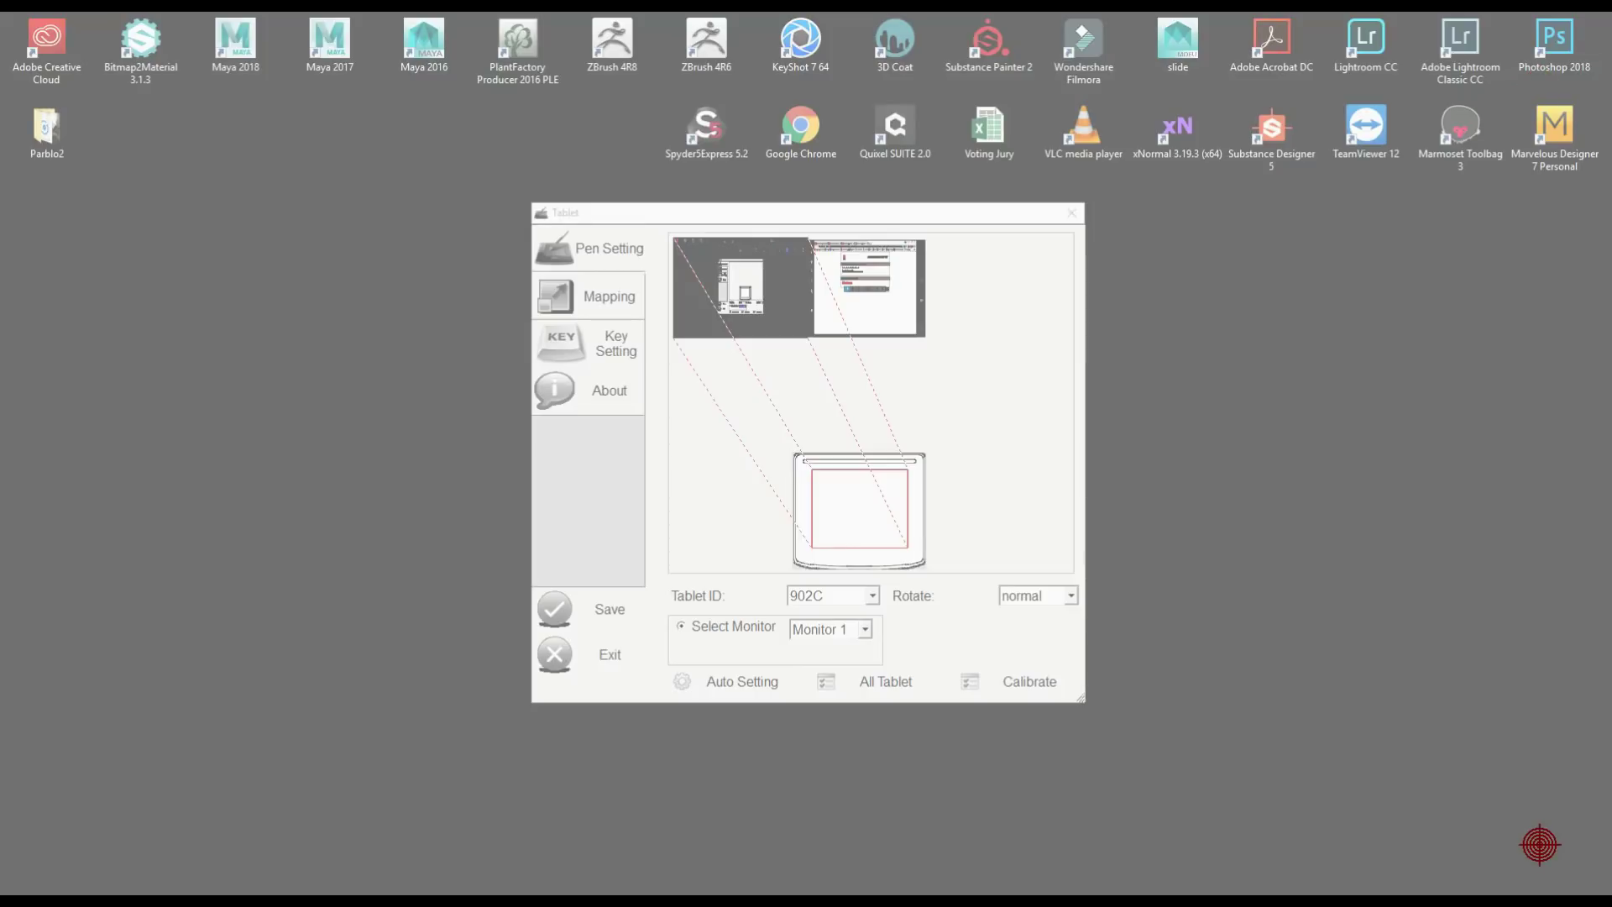
pyautogui.click(1540, 844)
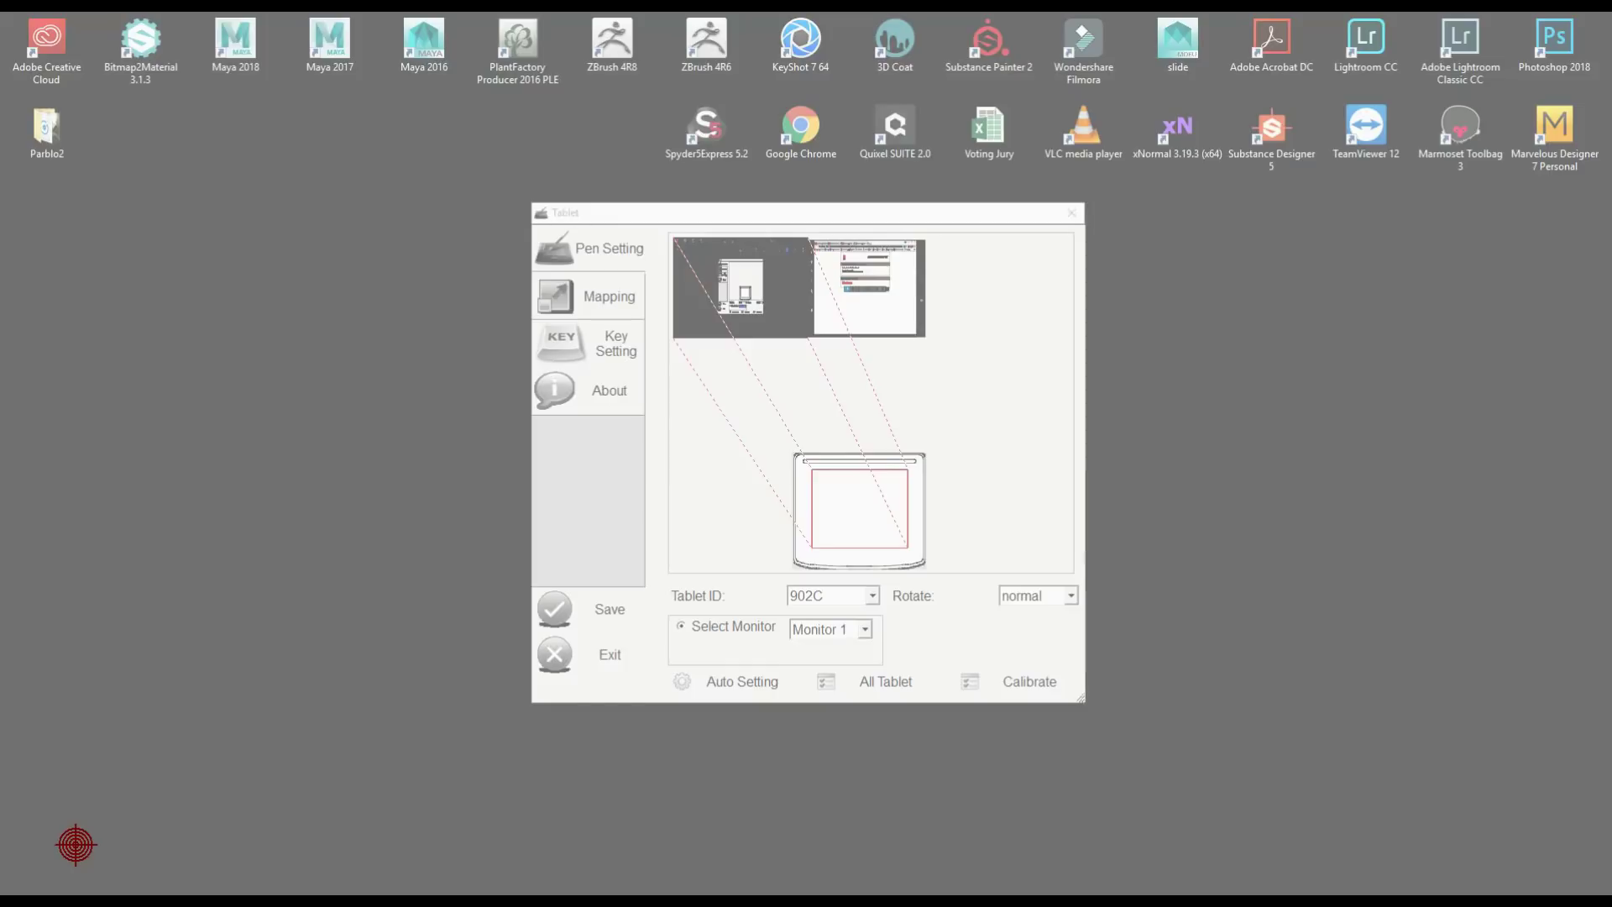
pyautogui.click(75, 845)
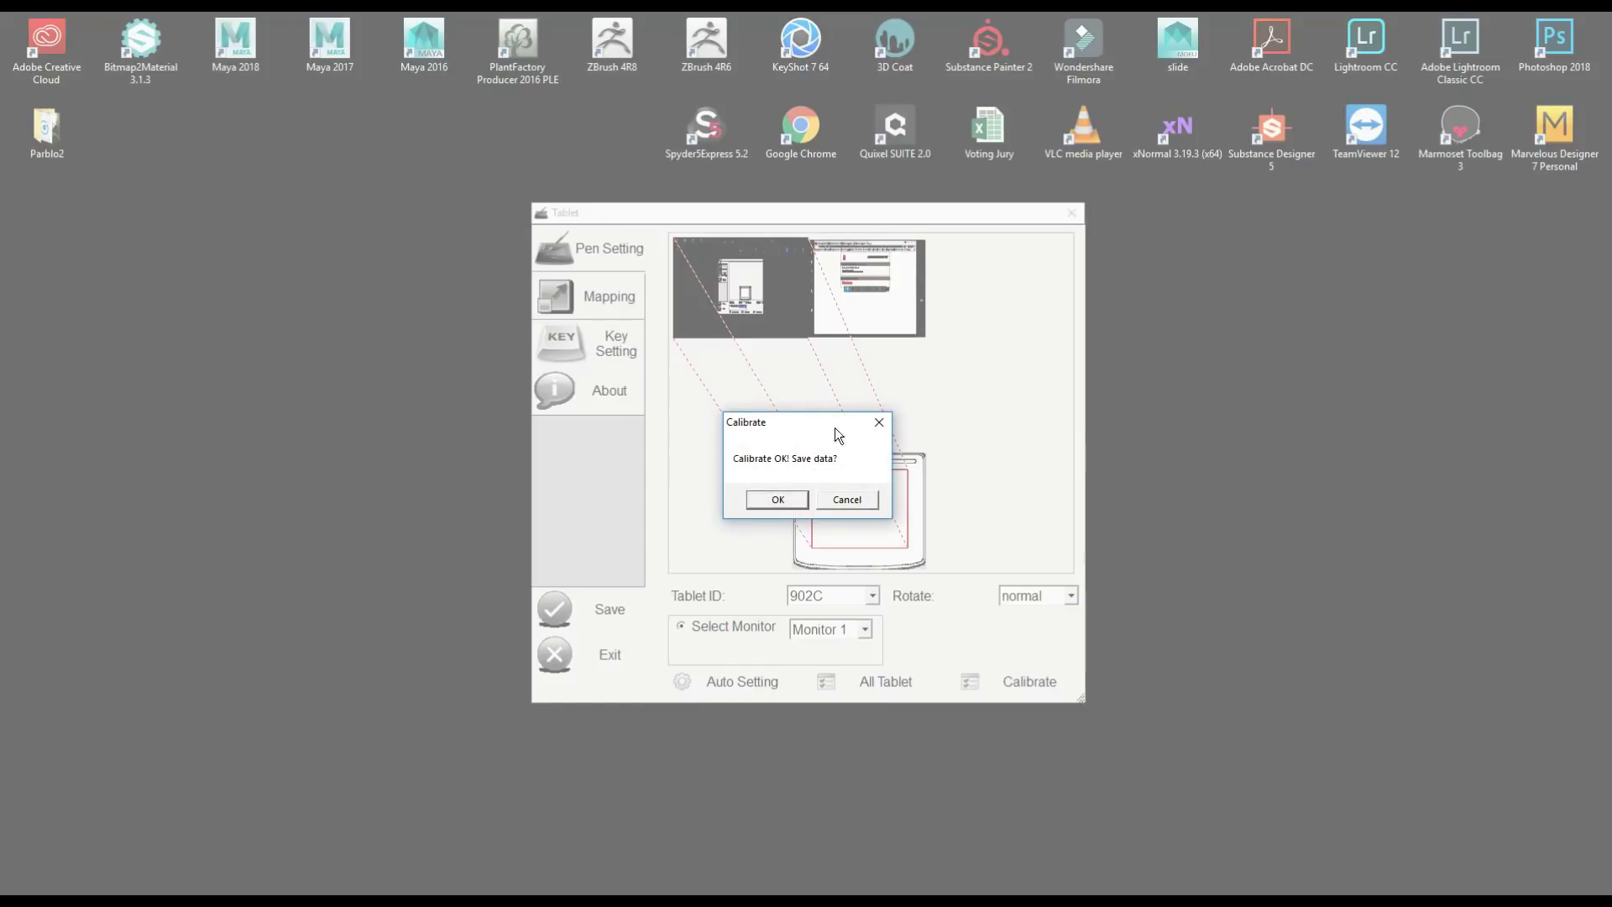
pyautogui.click(791, 499)
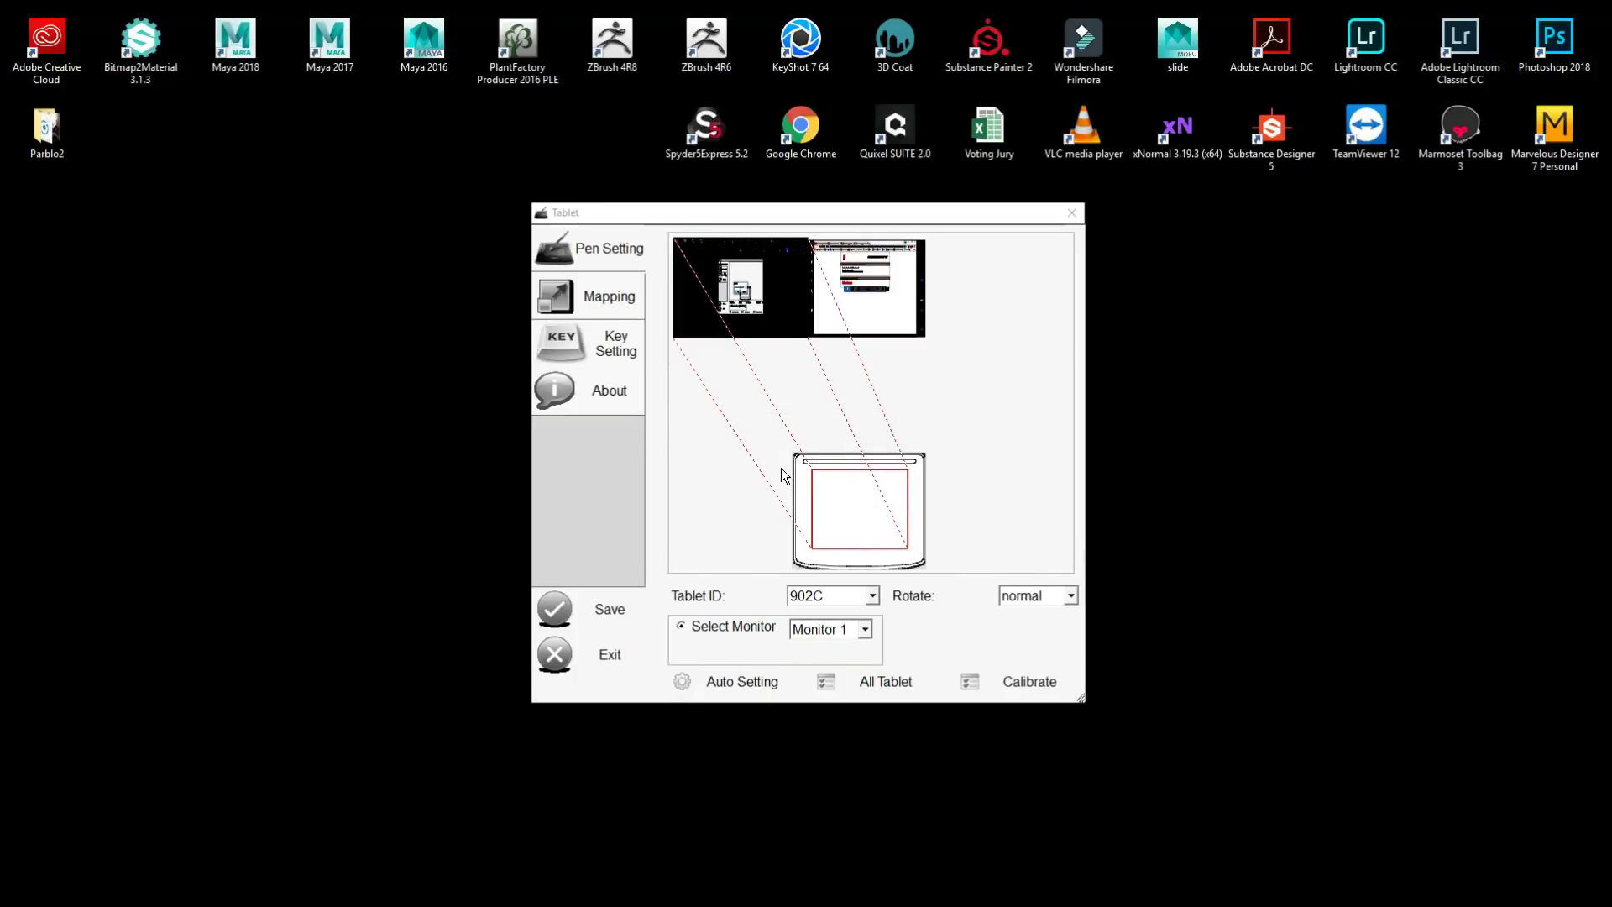
# Step: Assign Right Key to the first express key, then save and exit the tablet settings
pyautogui.click(610, 351)
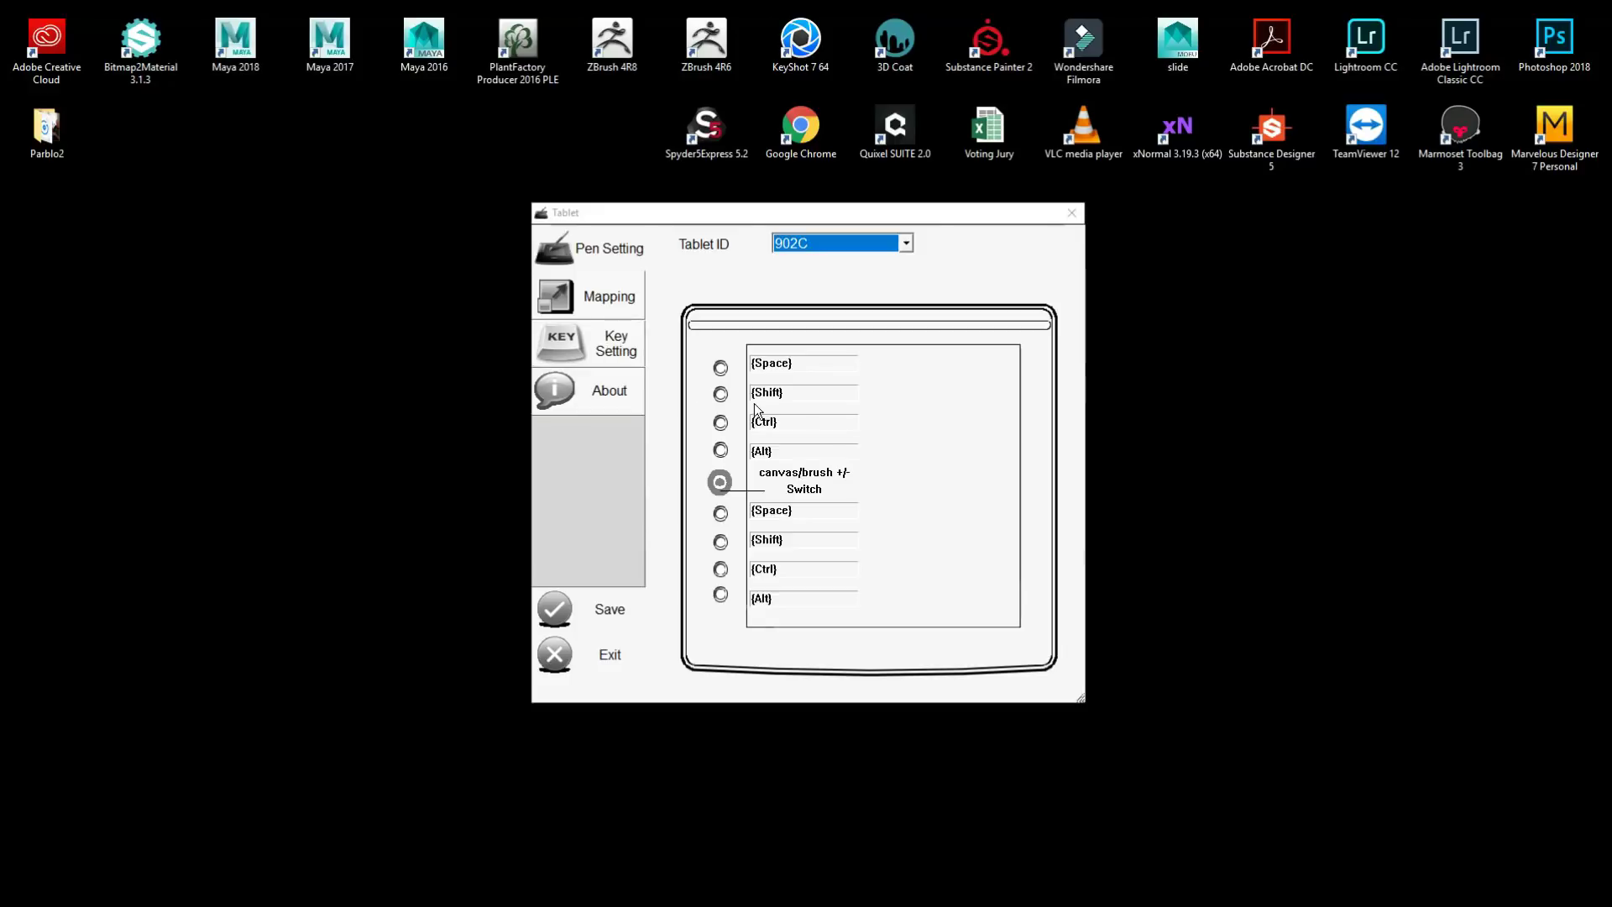
pyautogui.click(788, 362)
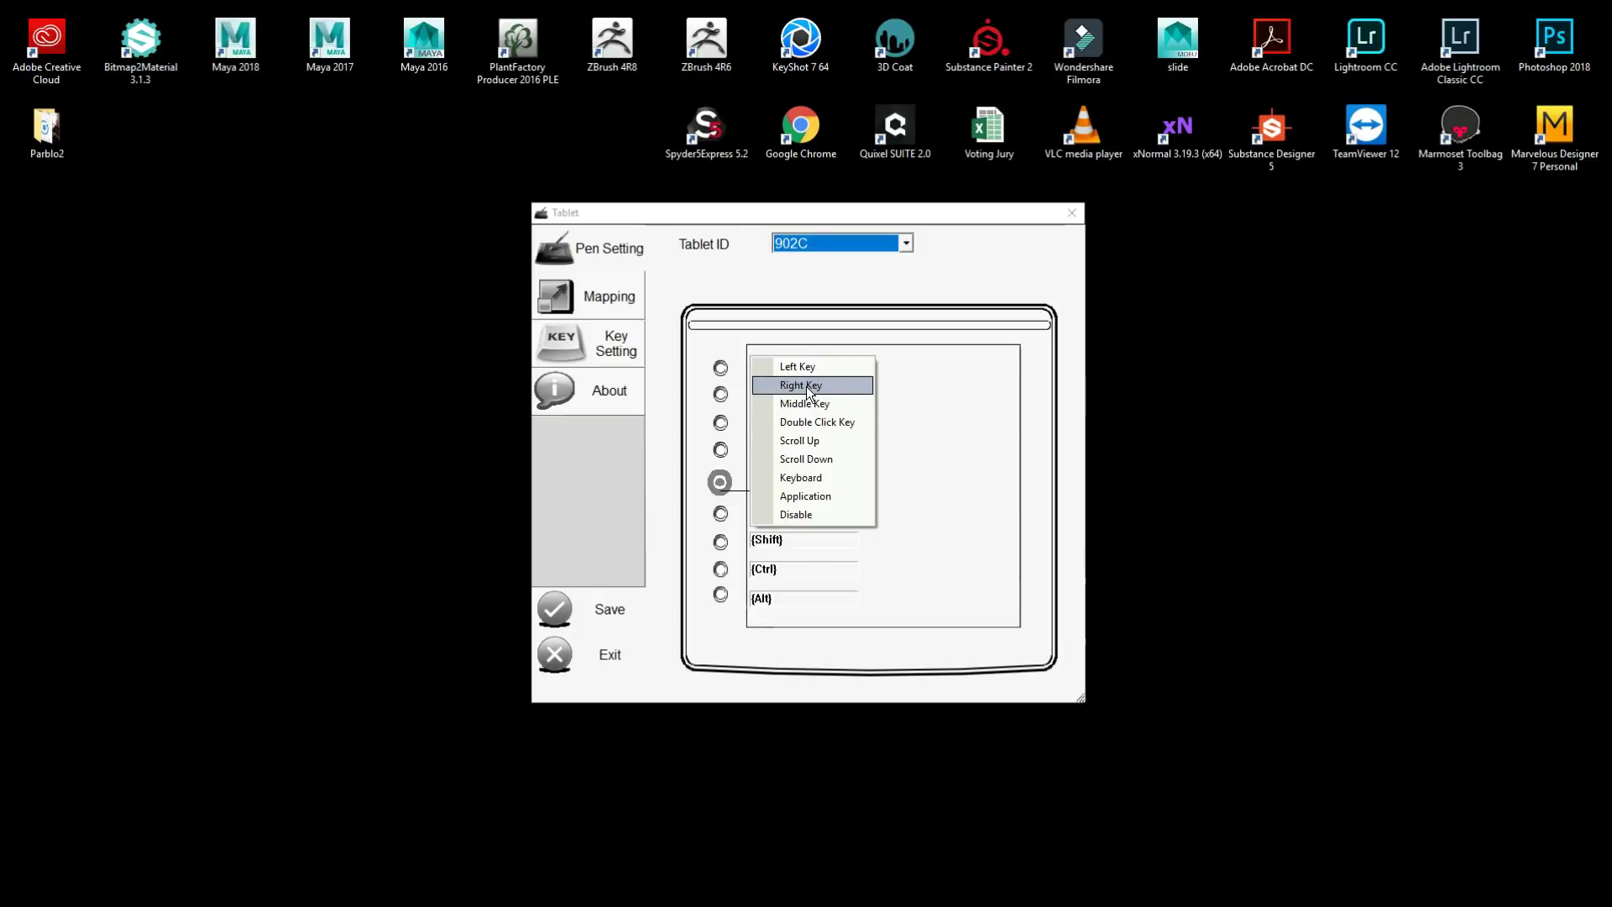
pyautogui.click(806, 386)
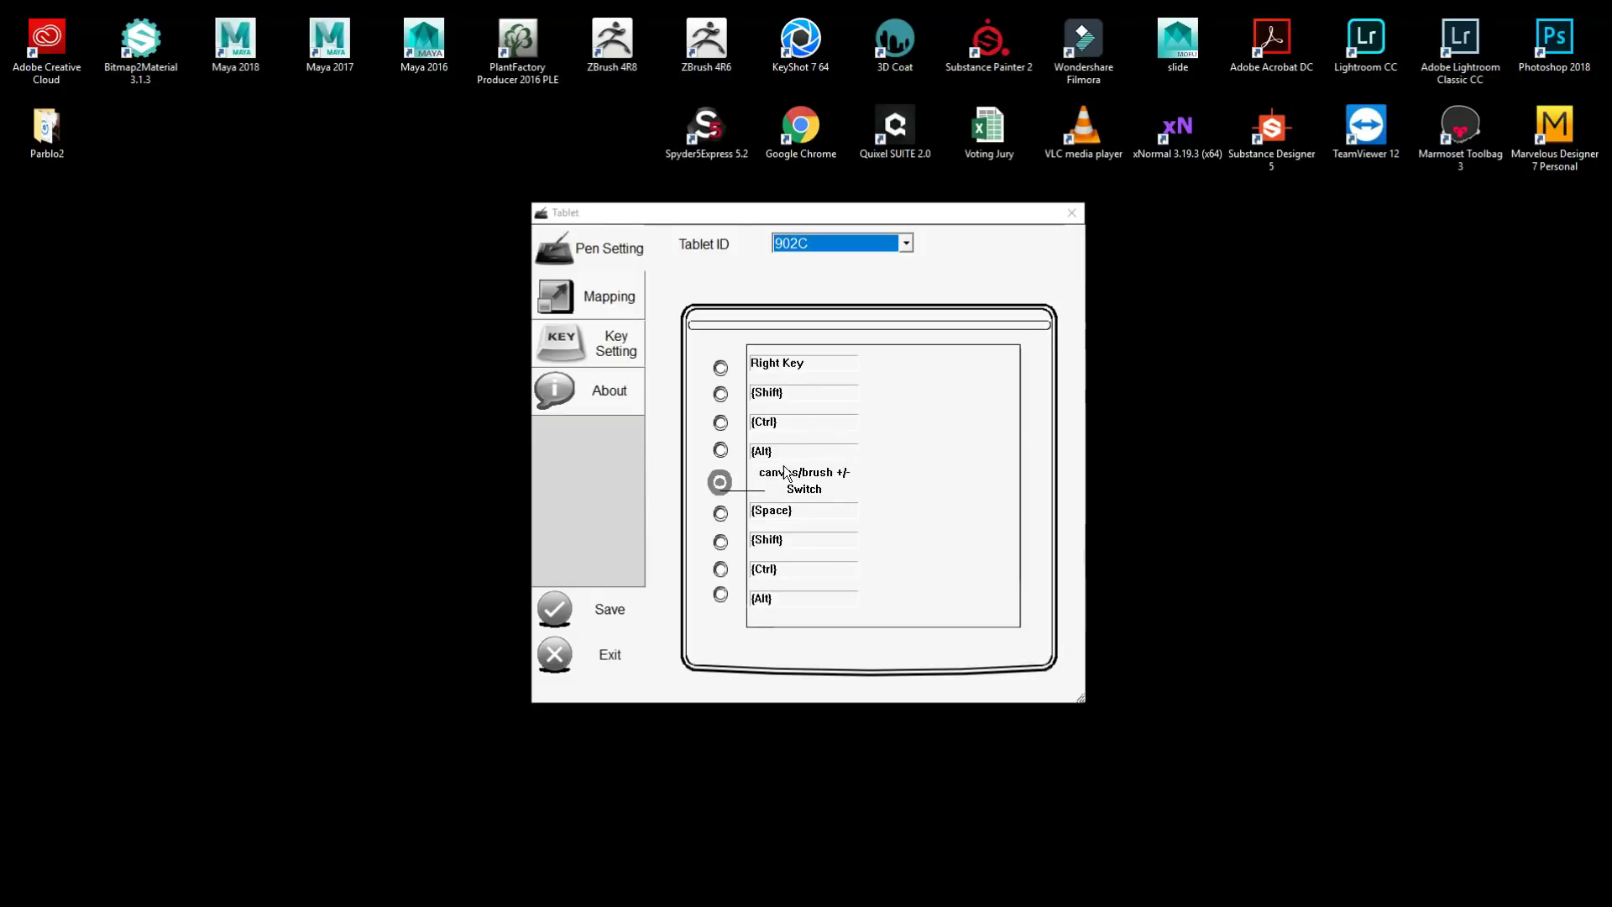
pyautogui.click(780, 395)
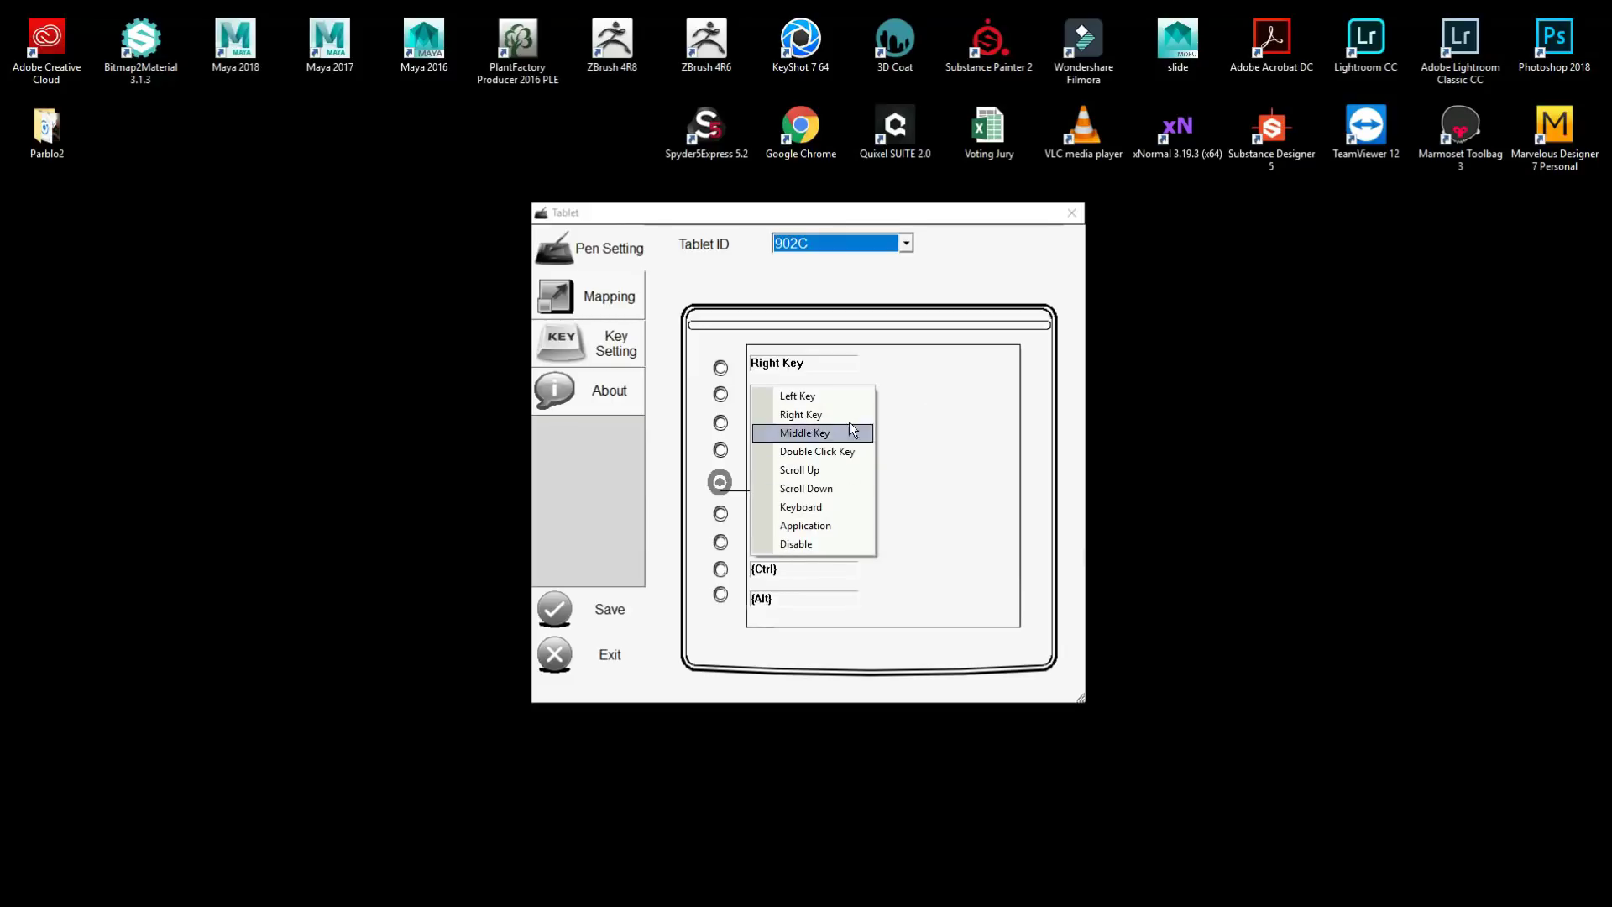
pyautogui.click(908, 385)
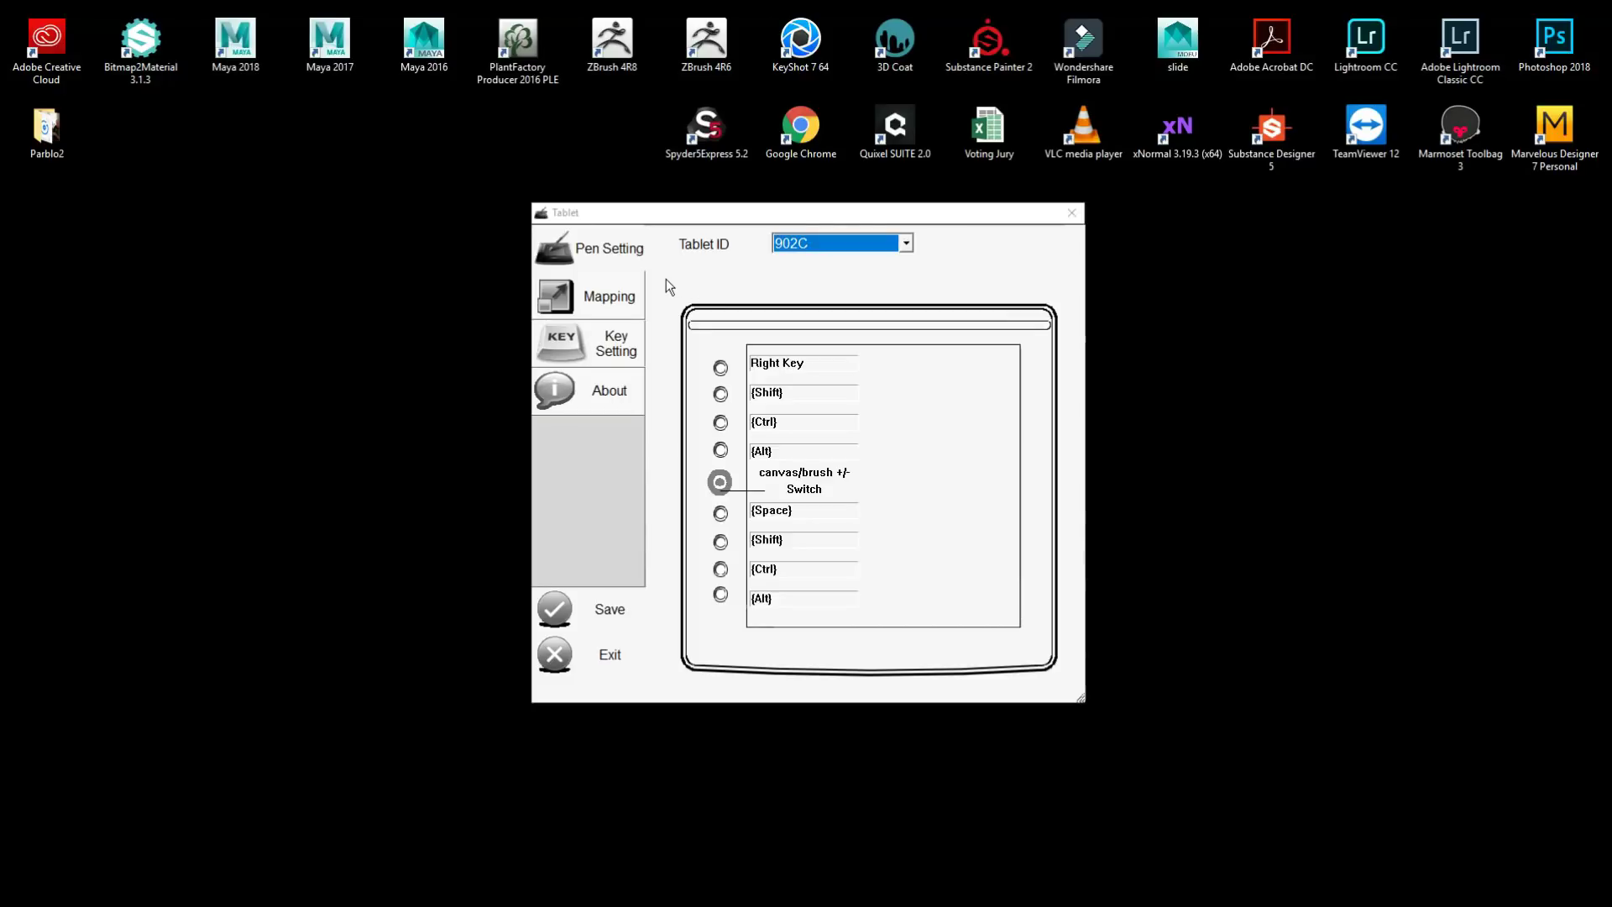
pyautogui.click(605, 611)
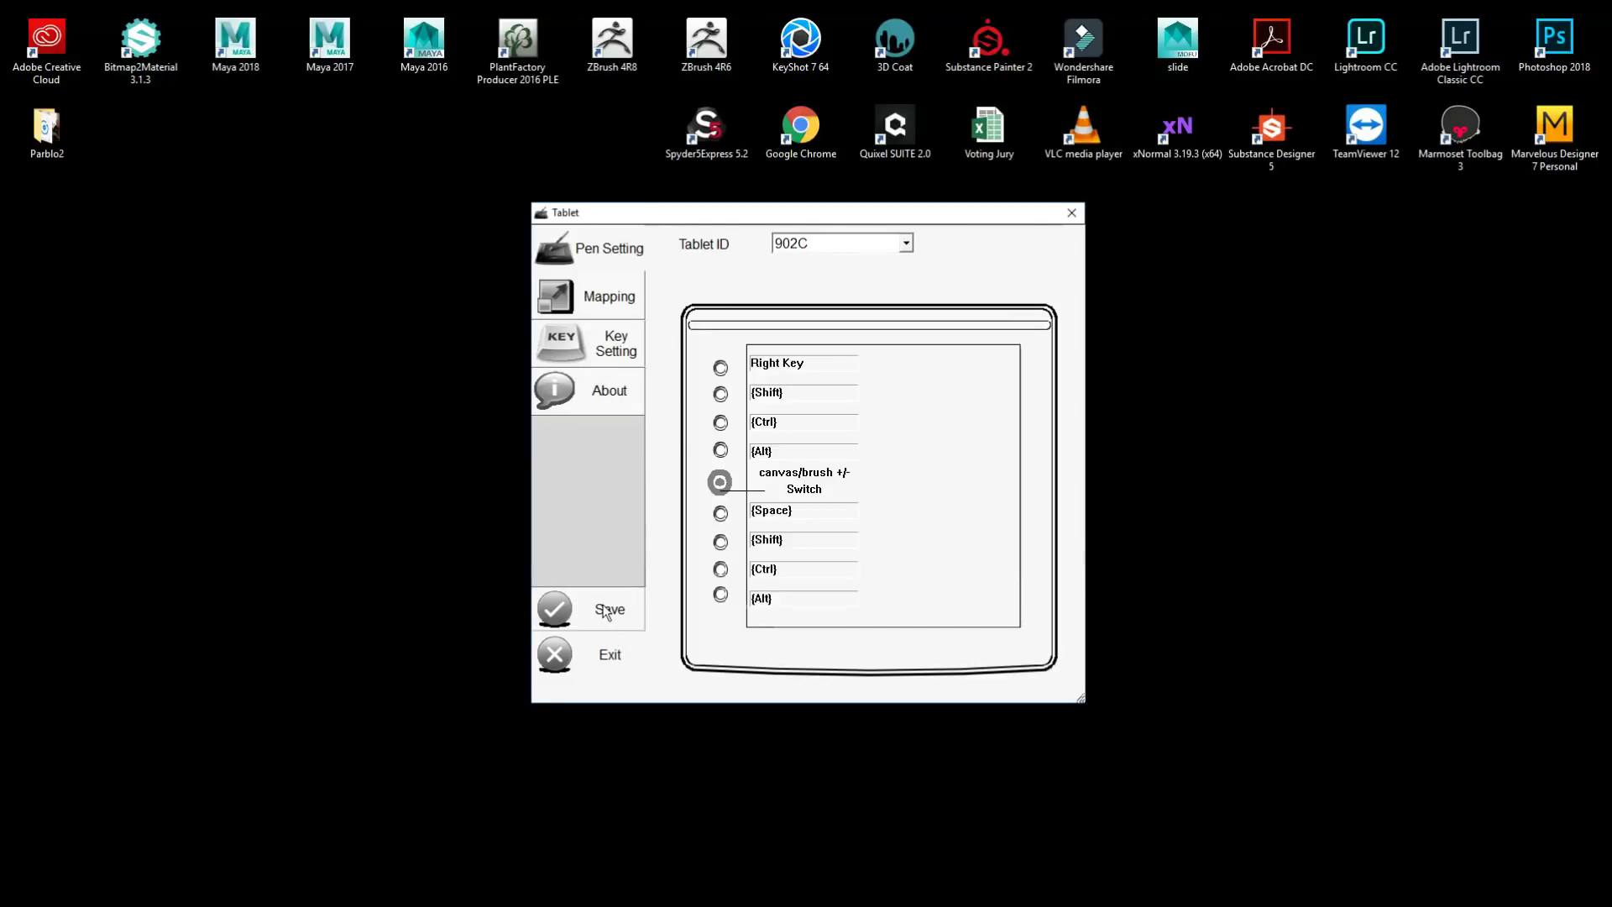
pyautogui.click(603, 657)
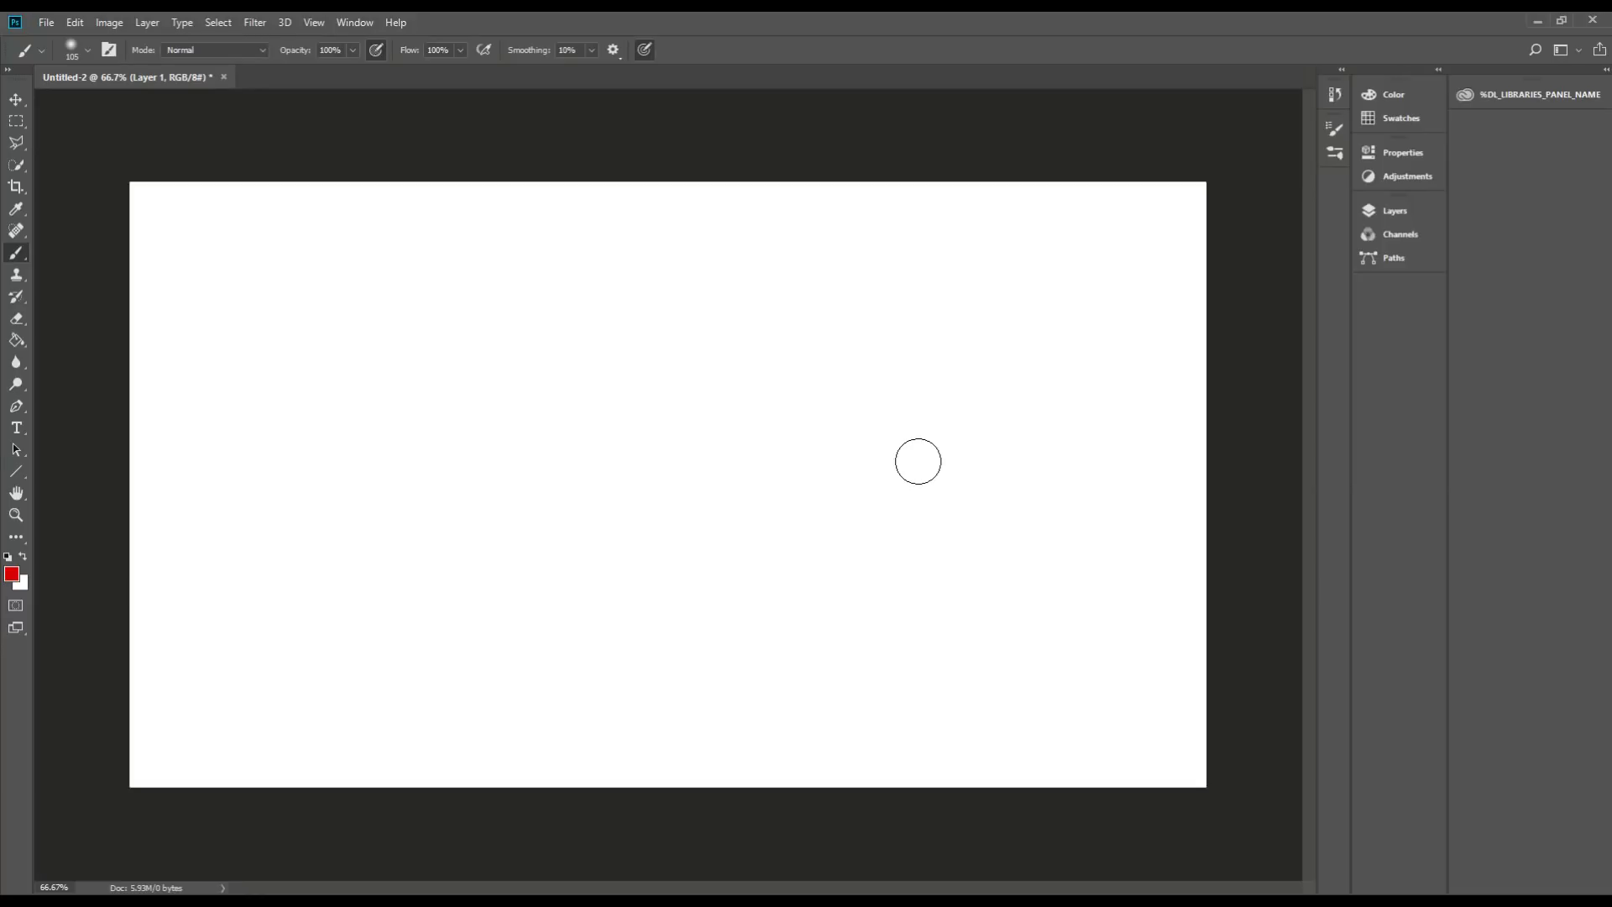
# Step: Set Shape Dynamics Size Jitter Control to Pen Pressure in Brush Settings, then collapse the panel
pyautogui.click(1334, 130)
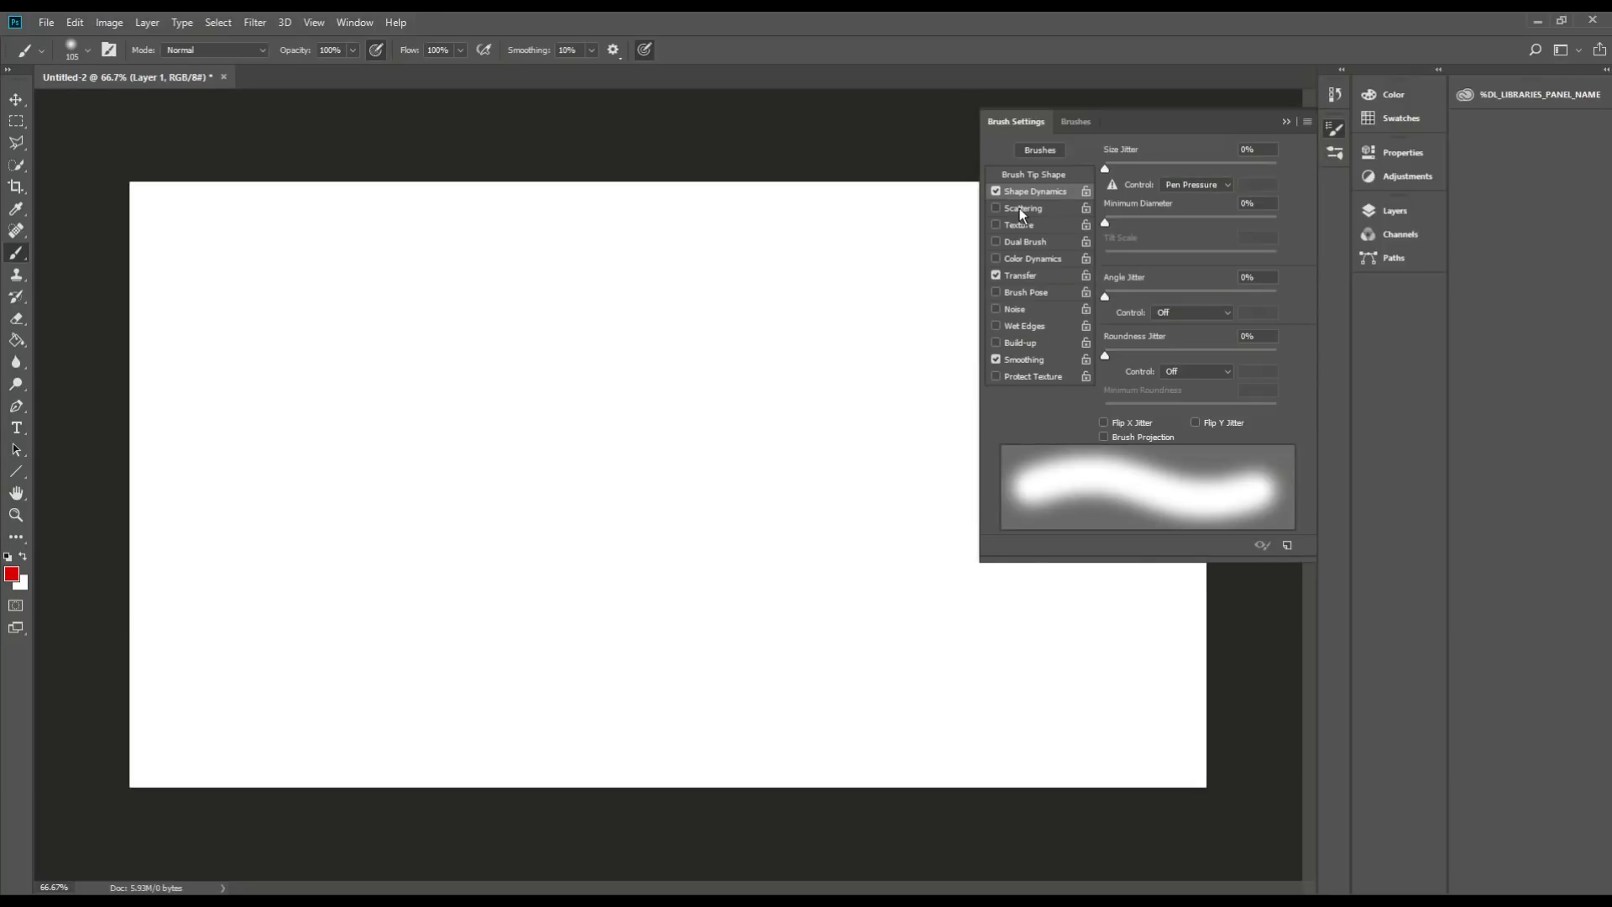
pyautogui.click(1226, 185)
pyautogui.moveTo(1112, 185)
pyautogui.click(1286, 123)
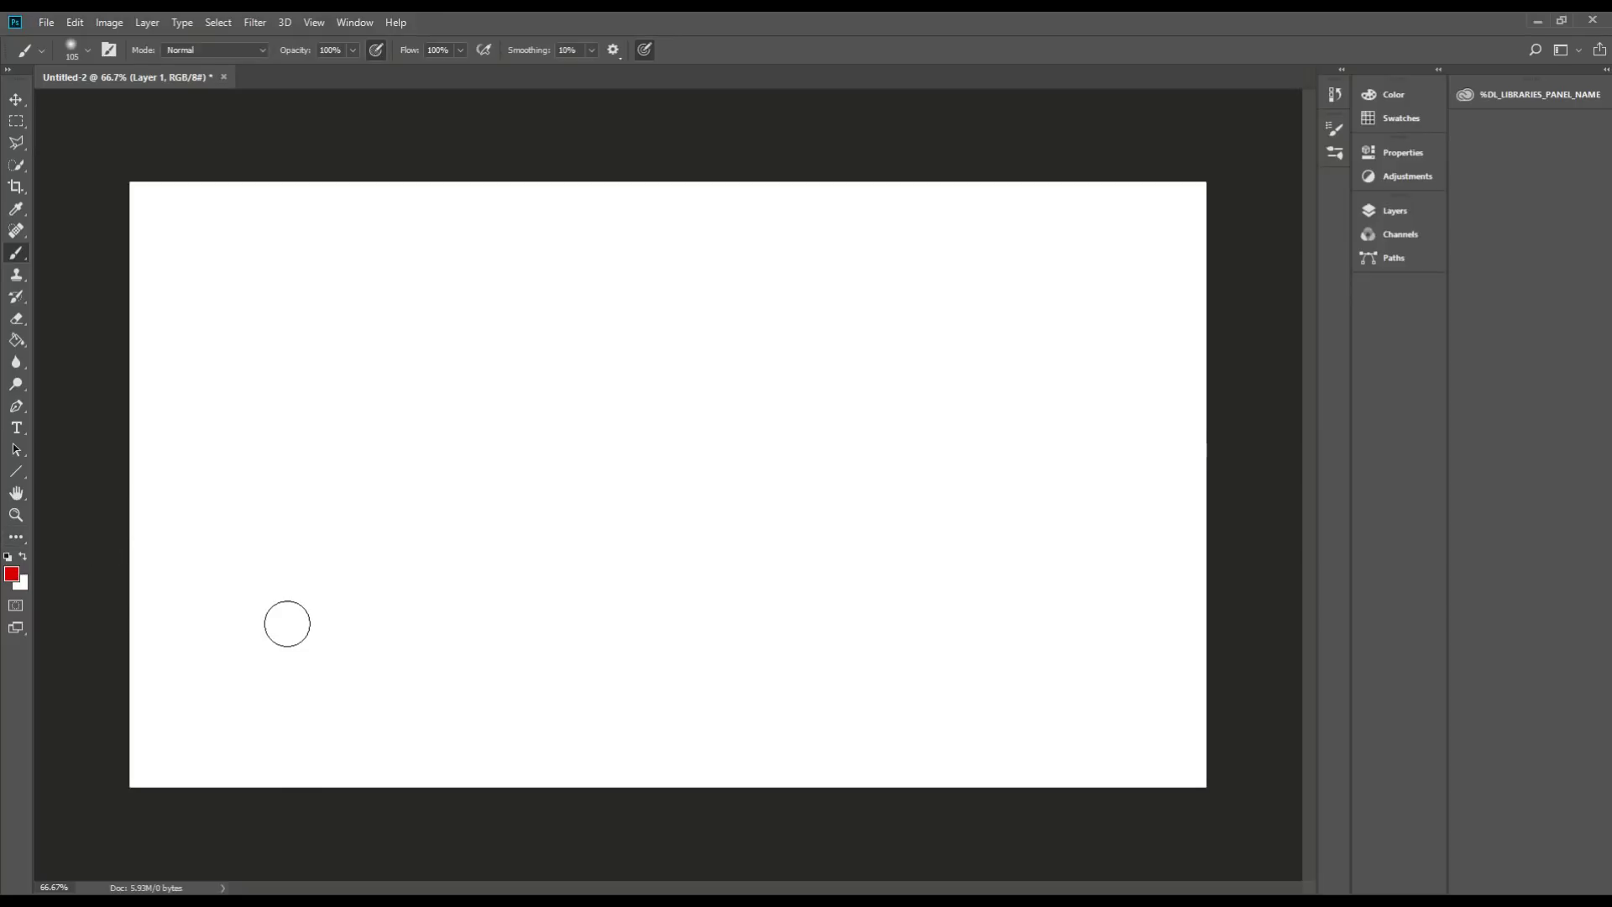
# Step: Paint seven diagonal red strokes of varying pressure across the canvas
pyautogui.moveTo(287, 623); pyautogui.dragTo(549, 366)
pyautogui.moveTo(340, 638); pyautogui.dragTo(630, 324)
pyautogui.moveTo(373, 636); pyautogui.dragTo(637, 337)
pyautogui.moveTo(420, 645)
pyautogui.mouseDown()
pyautogui.moveTo(479, 555)
pyautogui.moveTo(702, 310)
pyautogui.mouseUp()
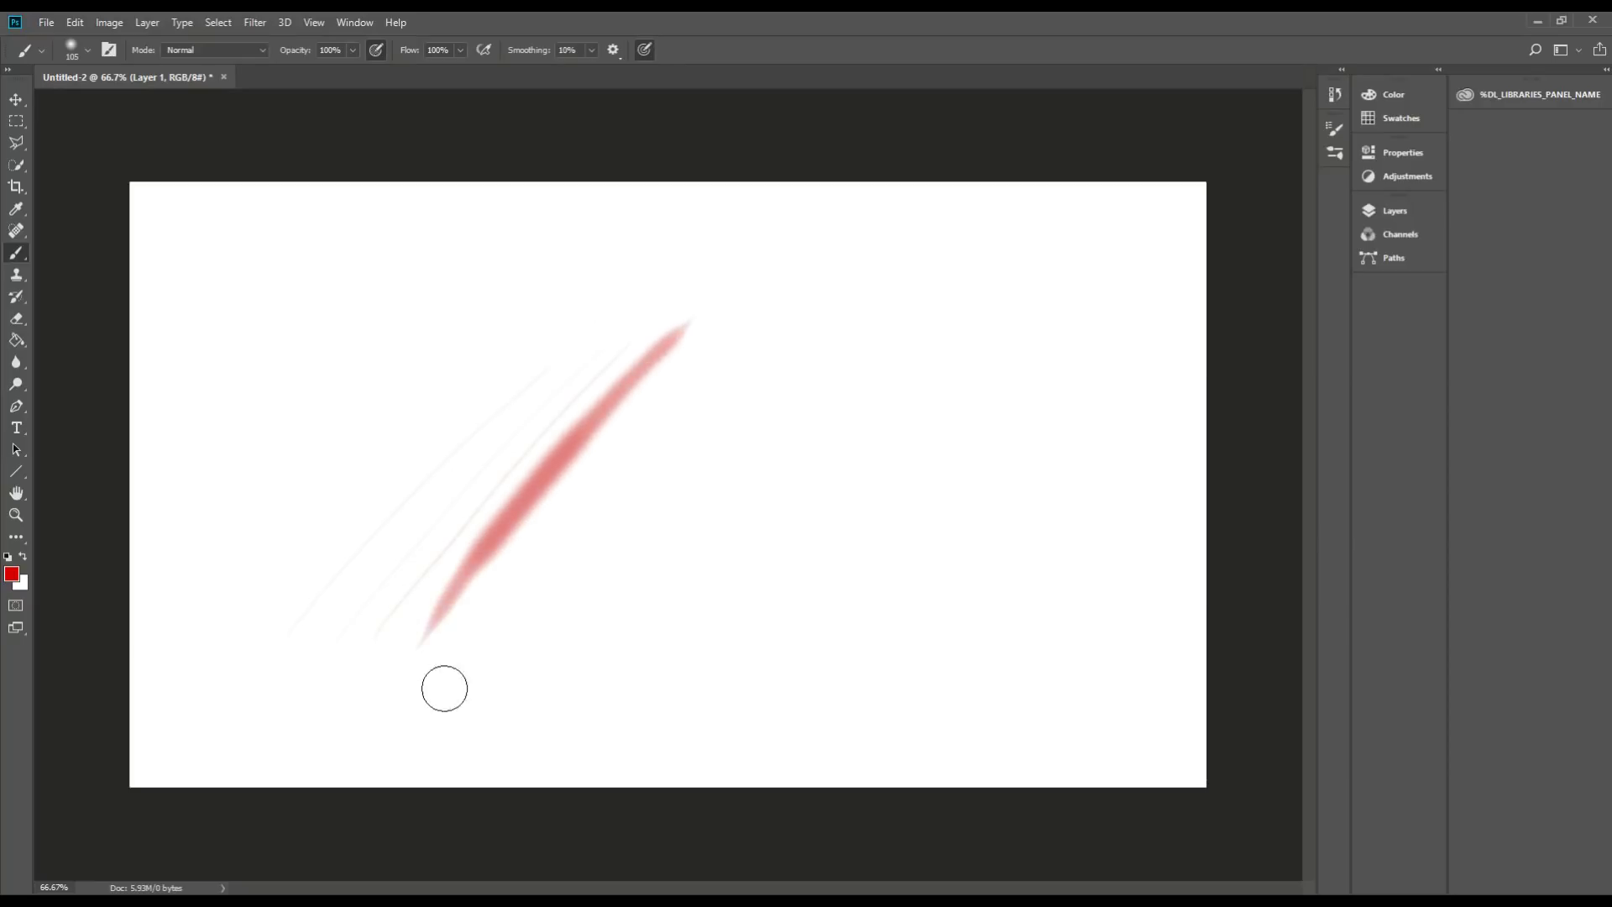
pyautogui.moveTo(445, 688); pyautogui.dragTo(831, 313)
pyautogui.moveTo(525, 695)
pyautogui.mouseDown()
pyautogui.moveTo(666, 551)
pyautogui.moveTo(981, 321)
pyautogui.mouseUp()
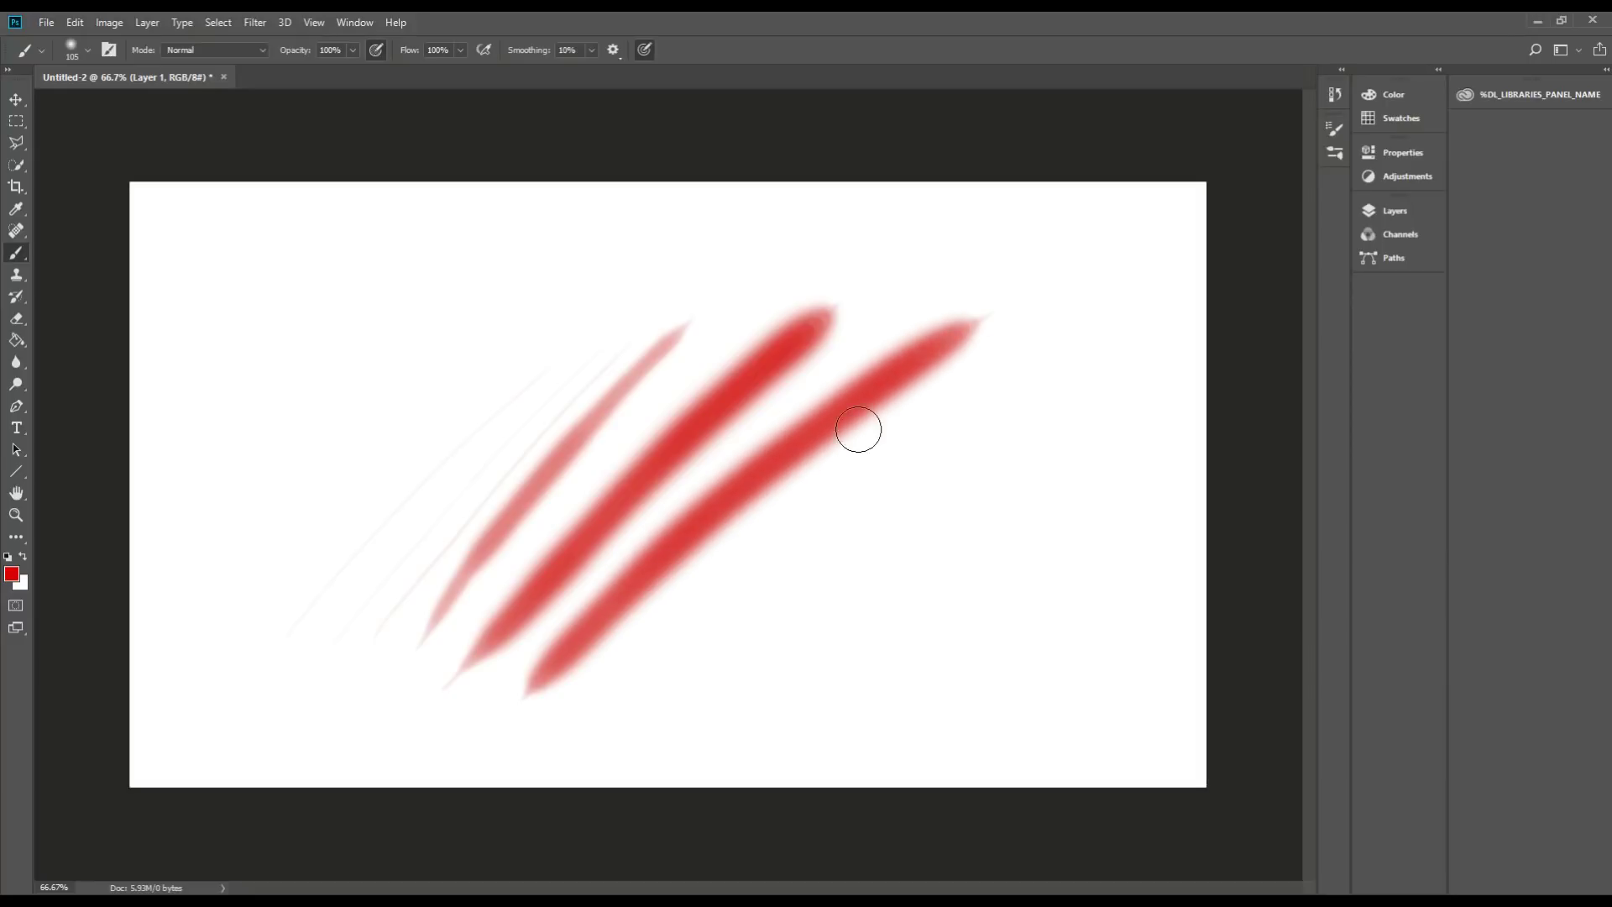
pyautogui.moveTo(580, 705); pyautogui.dragTo(1133, 367)
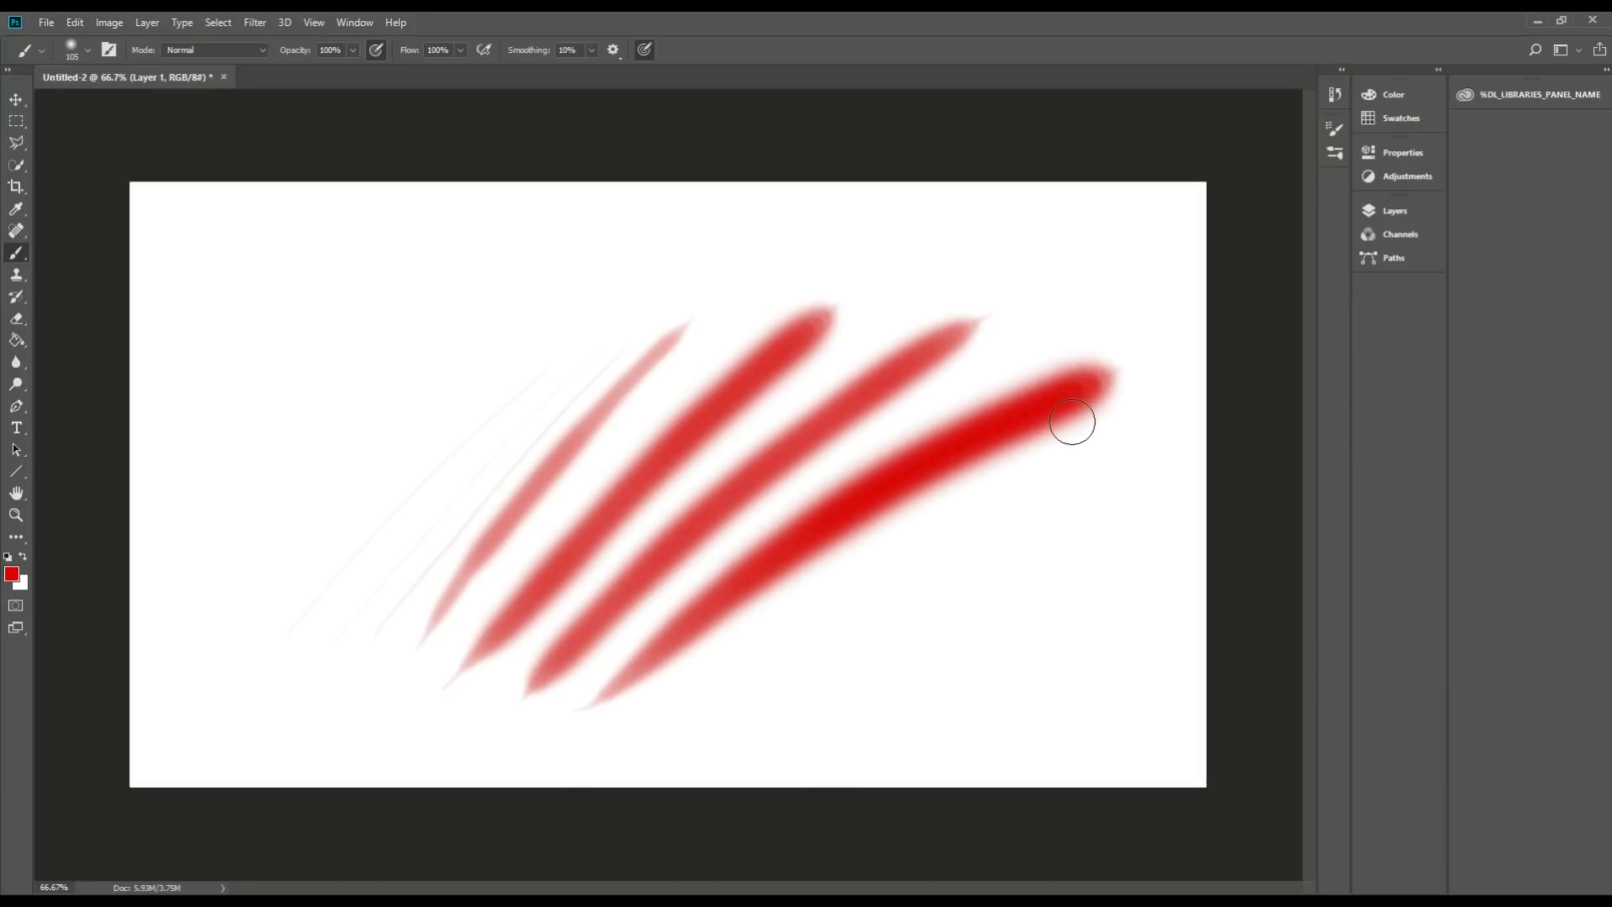
# Step: Change the foreground colour to a near-black
pyautogui.click(20, 579)
pyautogui.moveTo(1251, 574); pyautogui.dragTo(1096, 707)
pyautogui.click(1496, 489)
# Step: Paint thin and heavier dark strokes at the lower left, extending toward the red ones
pyautogui.moveTo(179, 569); pyautogui.dragTo(277, 432)
pyautogui.moveTo(206, 587); pyautogui.dragTo(386, 352)
pyautogui.moveTo(218, 622); pyautogui.dragTo(311, 498)
pyautogui.moveTo(374, 419); pyautogui.dragTo(309, 501)
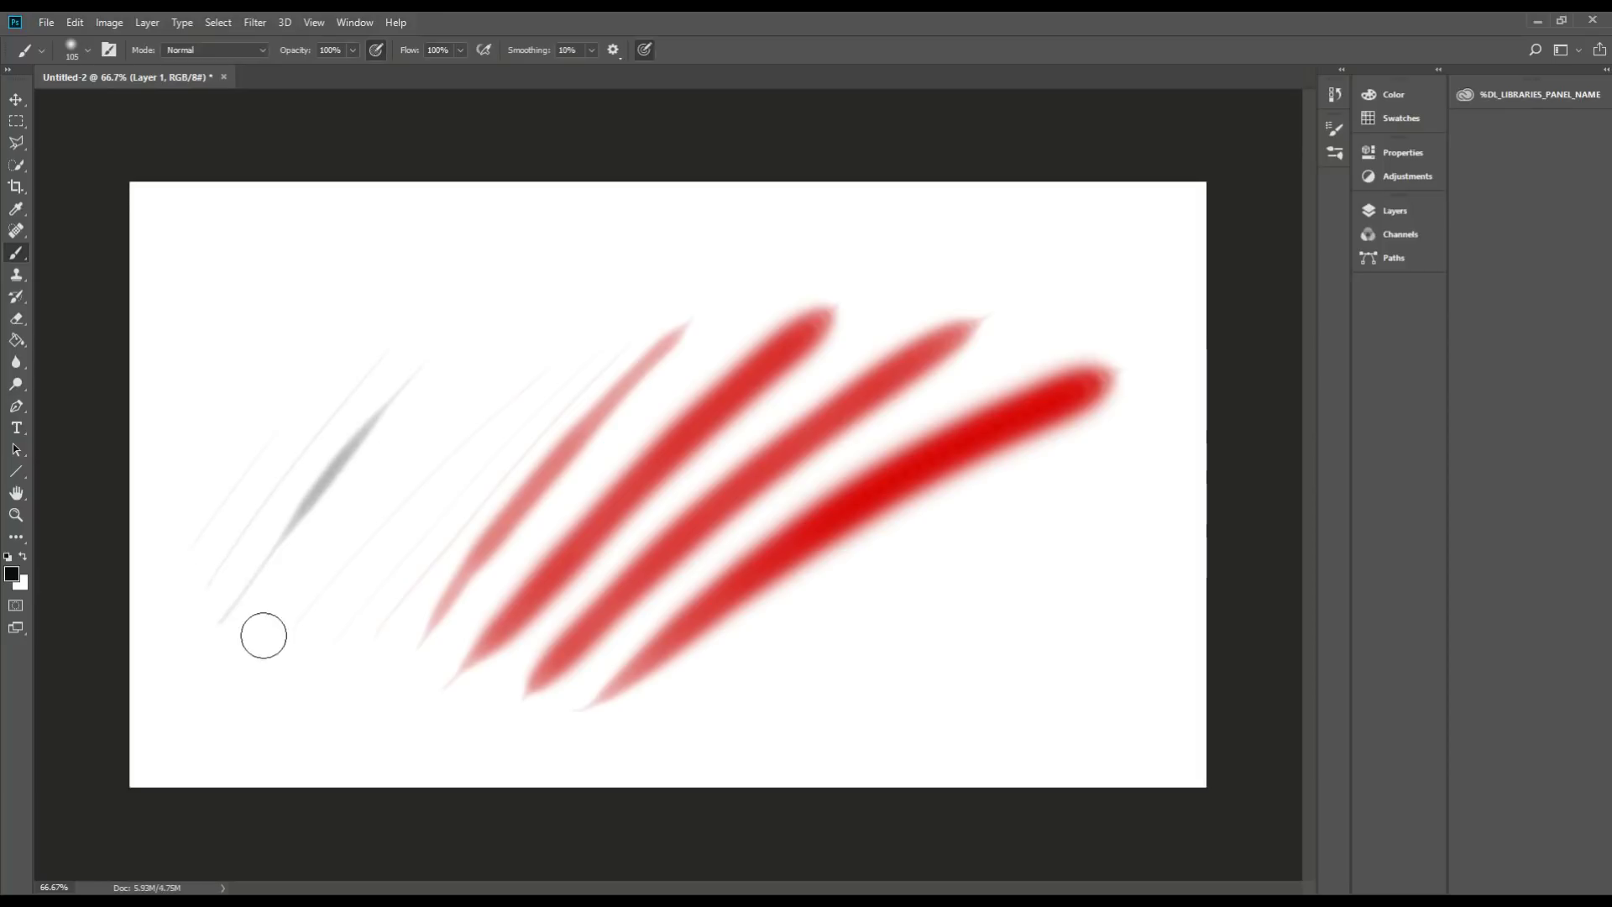
pyautogui.moveTo(259, 633); pyautogui.dragTo(558, 277)
pyautogui.moveTo(338, 587); pyautogui.dragTo(655, 262)
pyautogui.moveTo(405, 651); pyautogui.dragTo(774, 258)
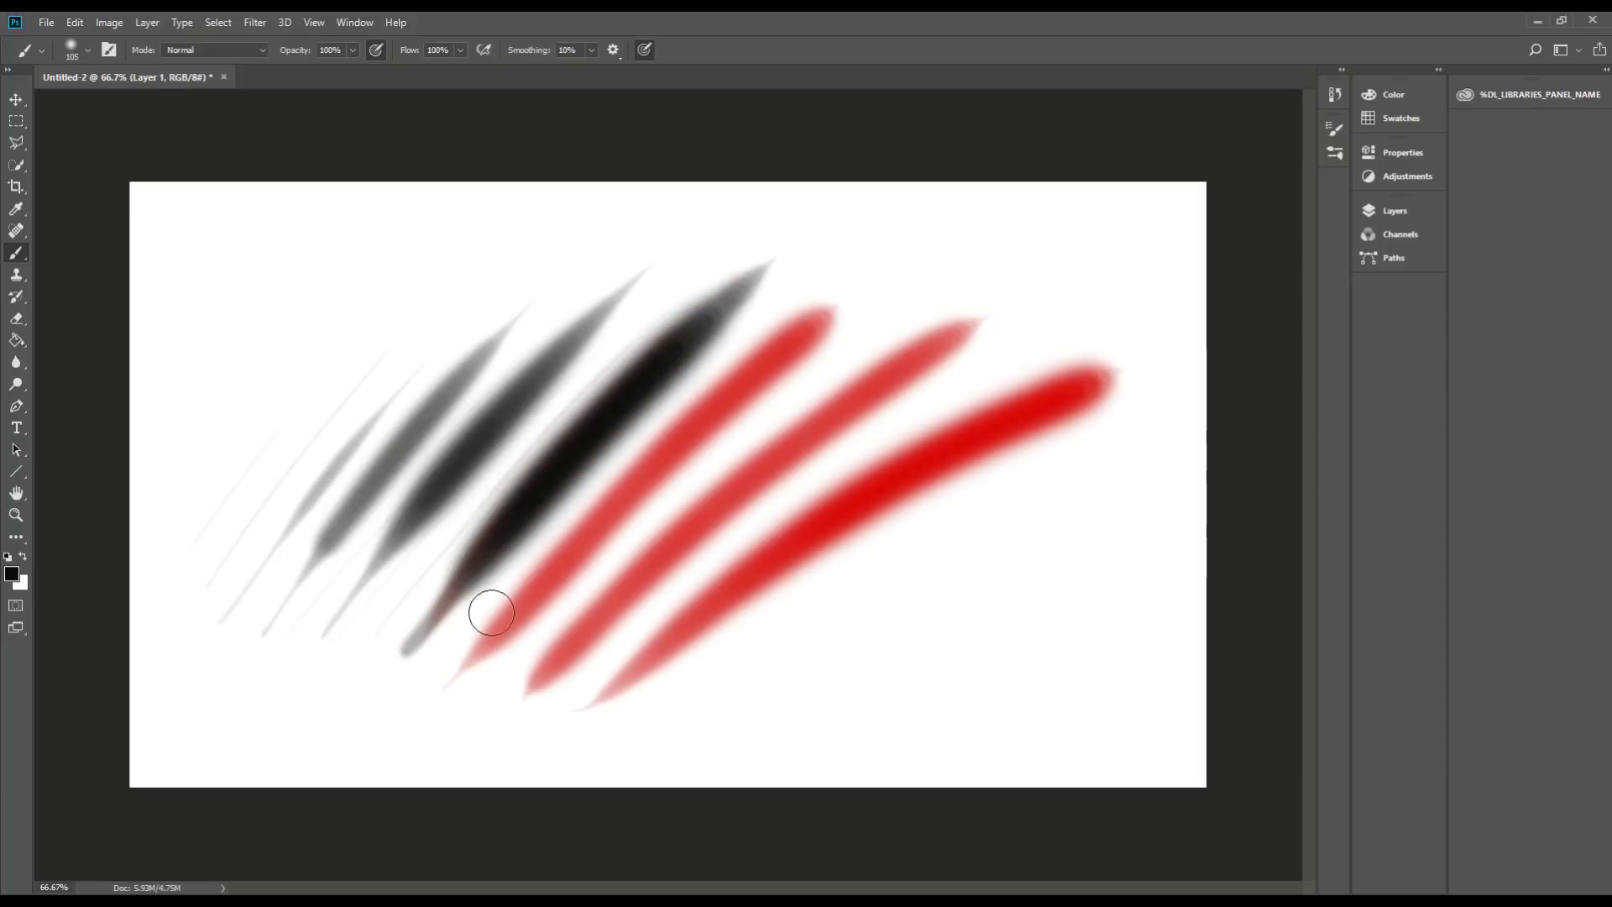
pyautogui.moveTo(479, 667); pyautogui.dragTo(887, 288)
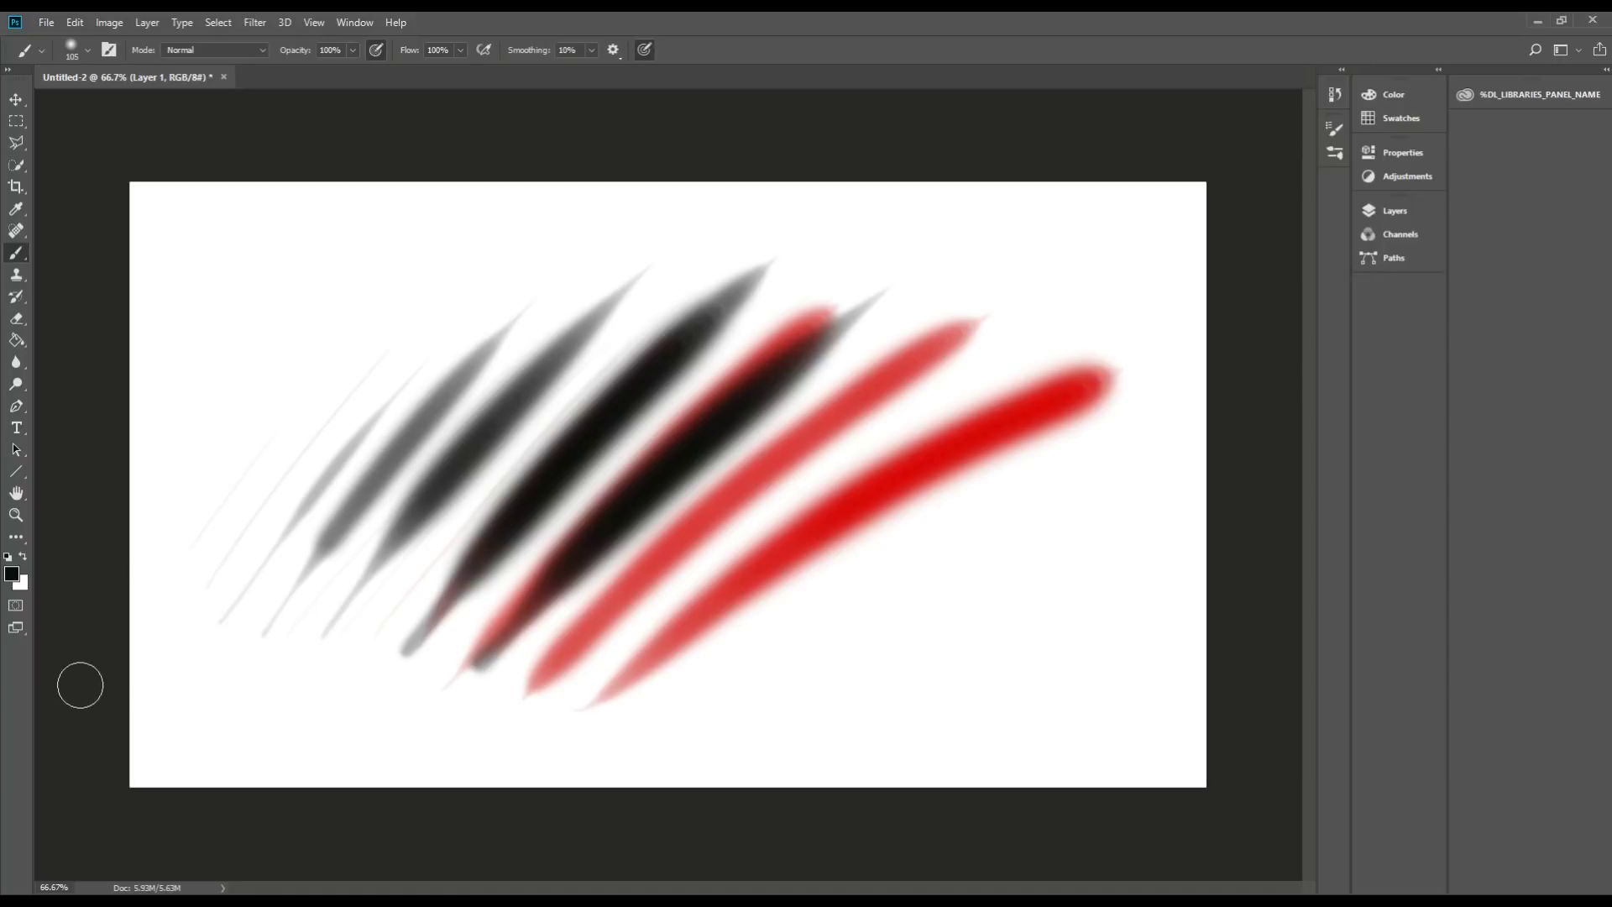
# Step: Pick a smaller brush size and paint pressure-varied crosshatching at the upper left
pyautogui.click(90, 51)
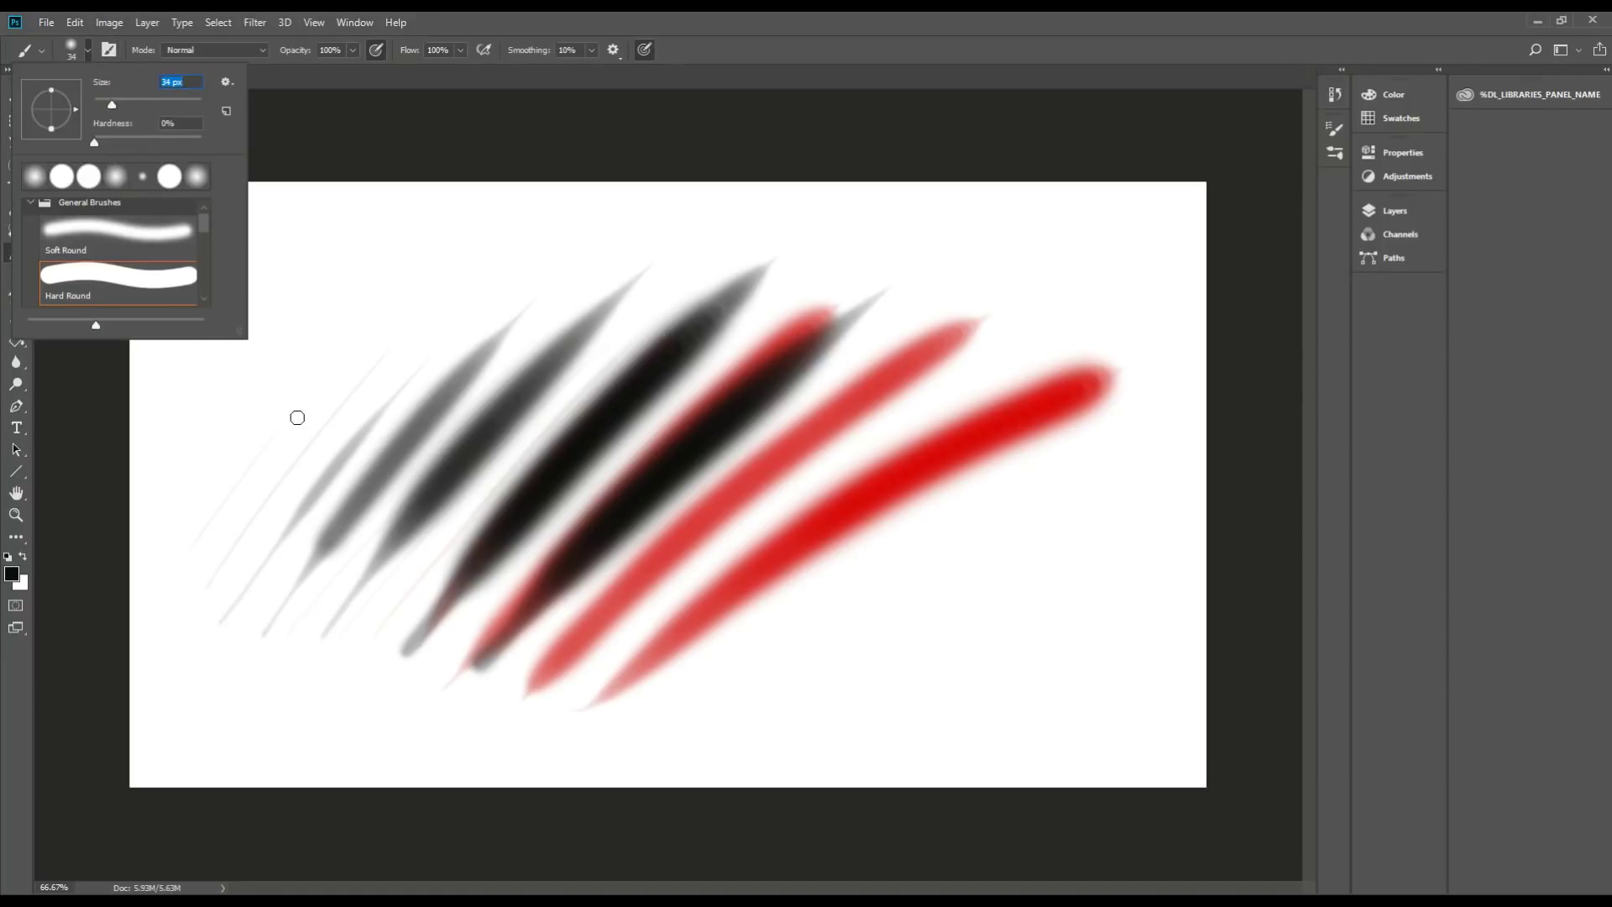
pyautogui.moveTo(327, 259)
pyautogui.mouseDown()
pyautogui.moveTo(324, 378)
pyautogui.moveTo(377, 274)
pyautogui.moveTo(388, 374)
pyautogui.moveTo(387, 247)
pyautogui.moveTo(311, 304)
pyautogui.mouseUp()
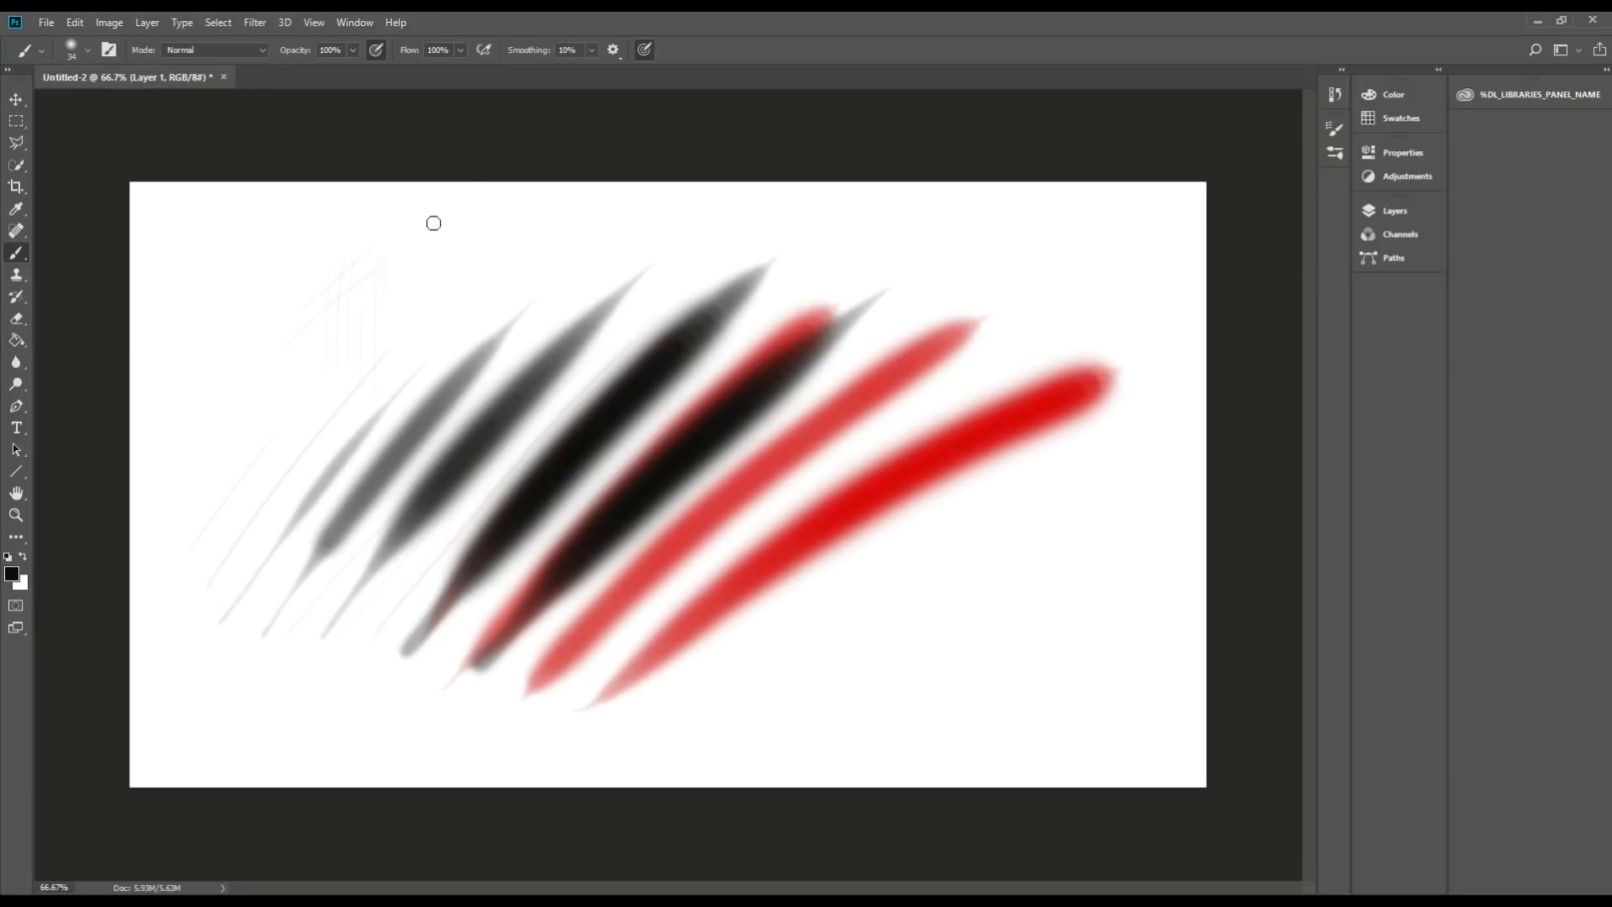
pyautogui.moveTo(411, 250); pyautogui.dragTo(319, 340)
pyautogui.moveTo(163, 346)
pyautogui.mouseDown()
pyautogui.moveTo(257, 247)
pyautogui.moveTo(187, 363)
pyautogui.mouseUp()
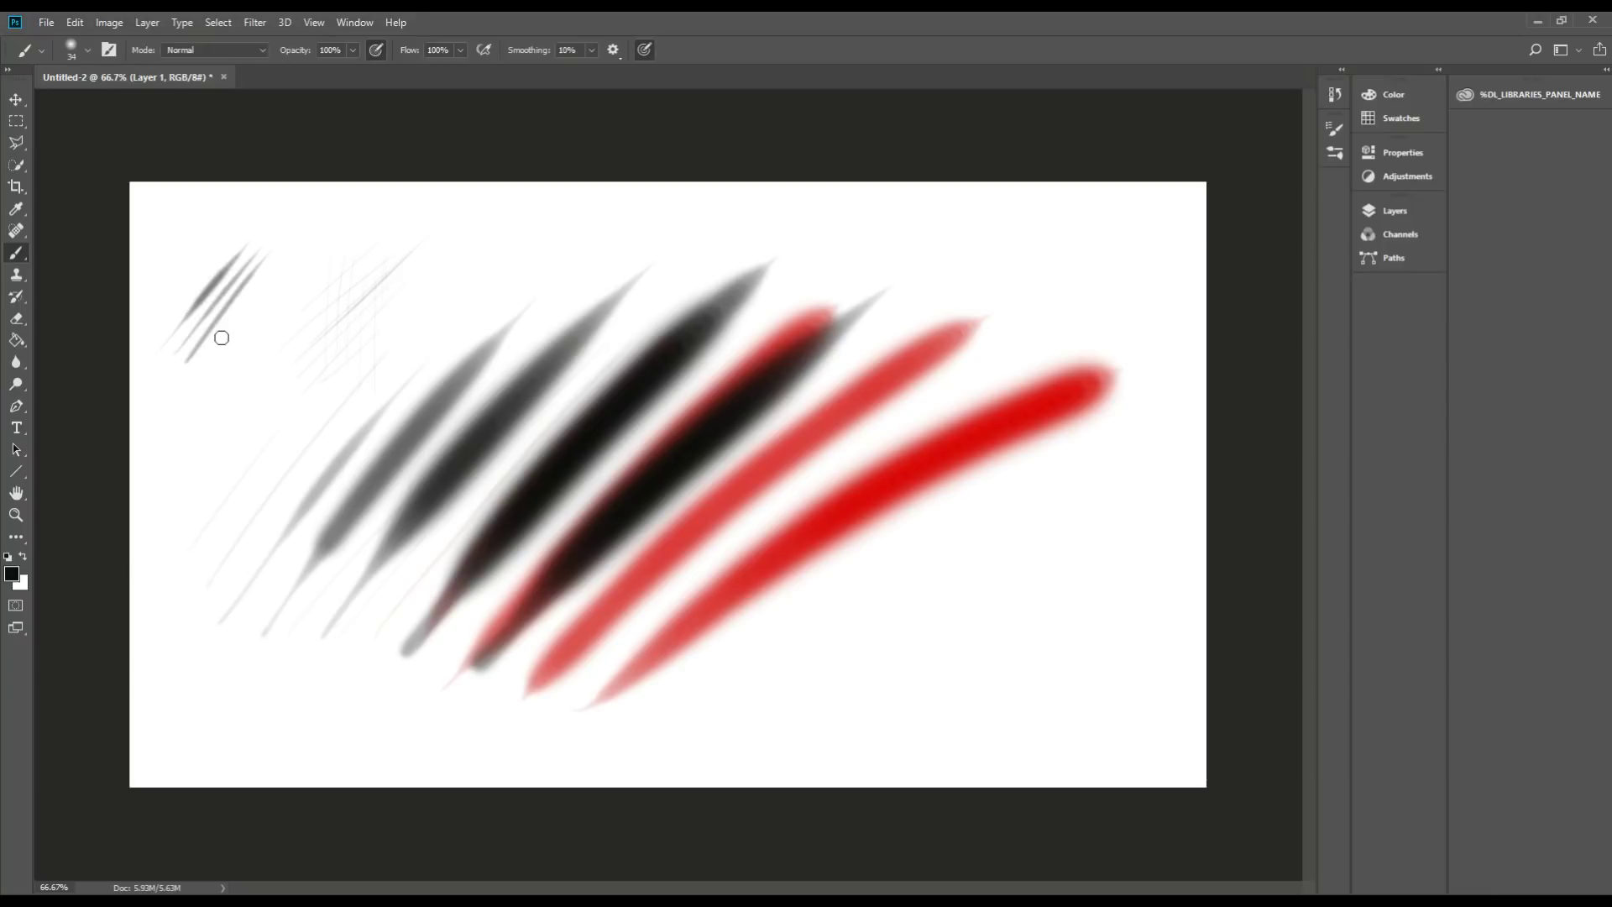
pyautogui.moveTo(285, 254); pyautogui.dragTo(202, 375)
pyautogui.moveTo(188, 252); pyautogui.dragTo(216, 433)
pyautogui.moveTo(217, 252); pyautogui.dragTo(236, 398)
pyautogui.moveTo(229, 220)
pyautogui.mouseDown()
pyautogui.moveTo(242, 393)
pyautogui.moveTo(266, 385)
pyautogui.mouseUp()
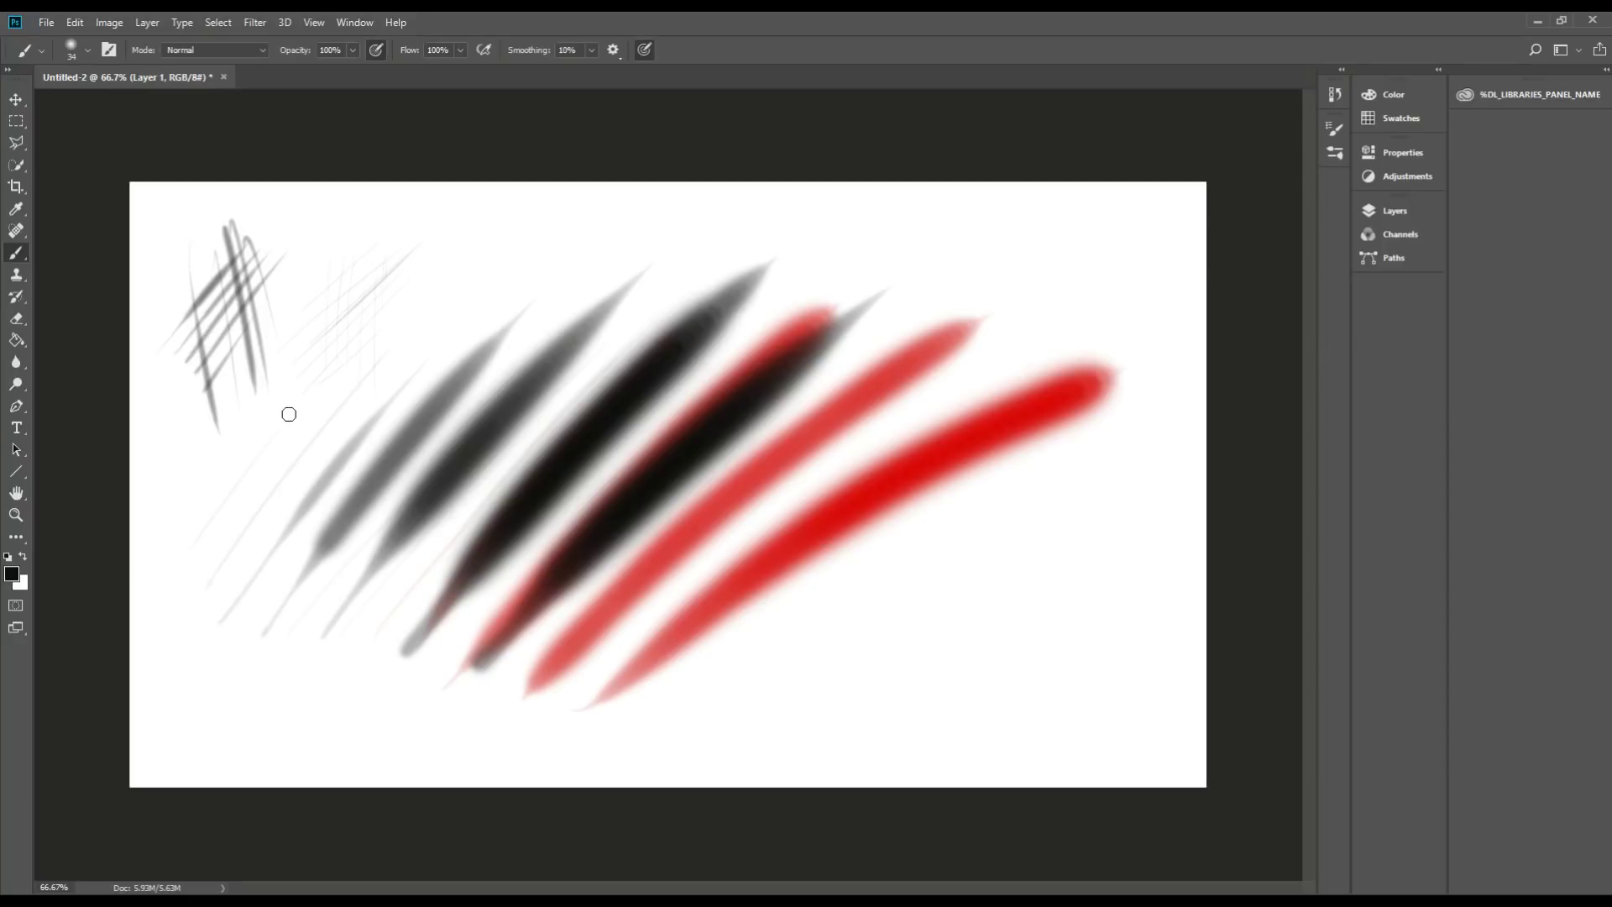
# Step: Paint thin grey zigzags, a bottom curve and a wavy top stroke around the right side
pyautogui.moveTo(907, 566)
pyautogui.mouseDown()
pyautogui.moveTo(1033, 622)
pyautogui.moveTo(1014, 669)
pyautogui.mouseUp()
pyautogui.moveTo(873, 589); pyautogui.dragTo(980, 687)
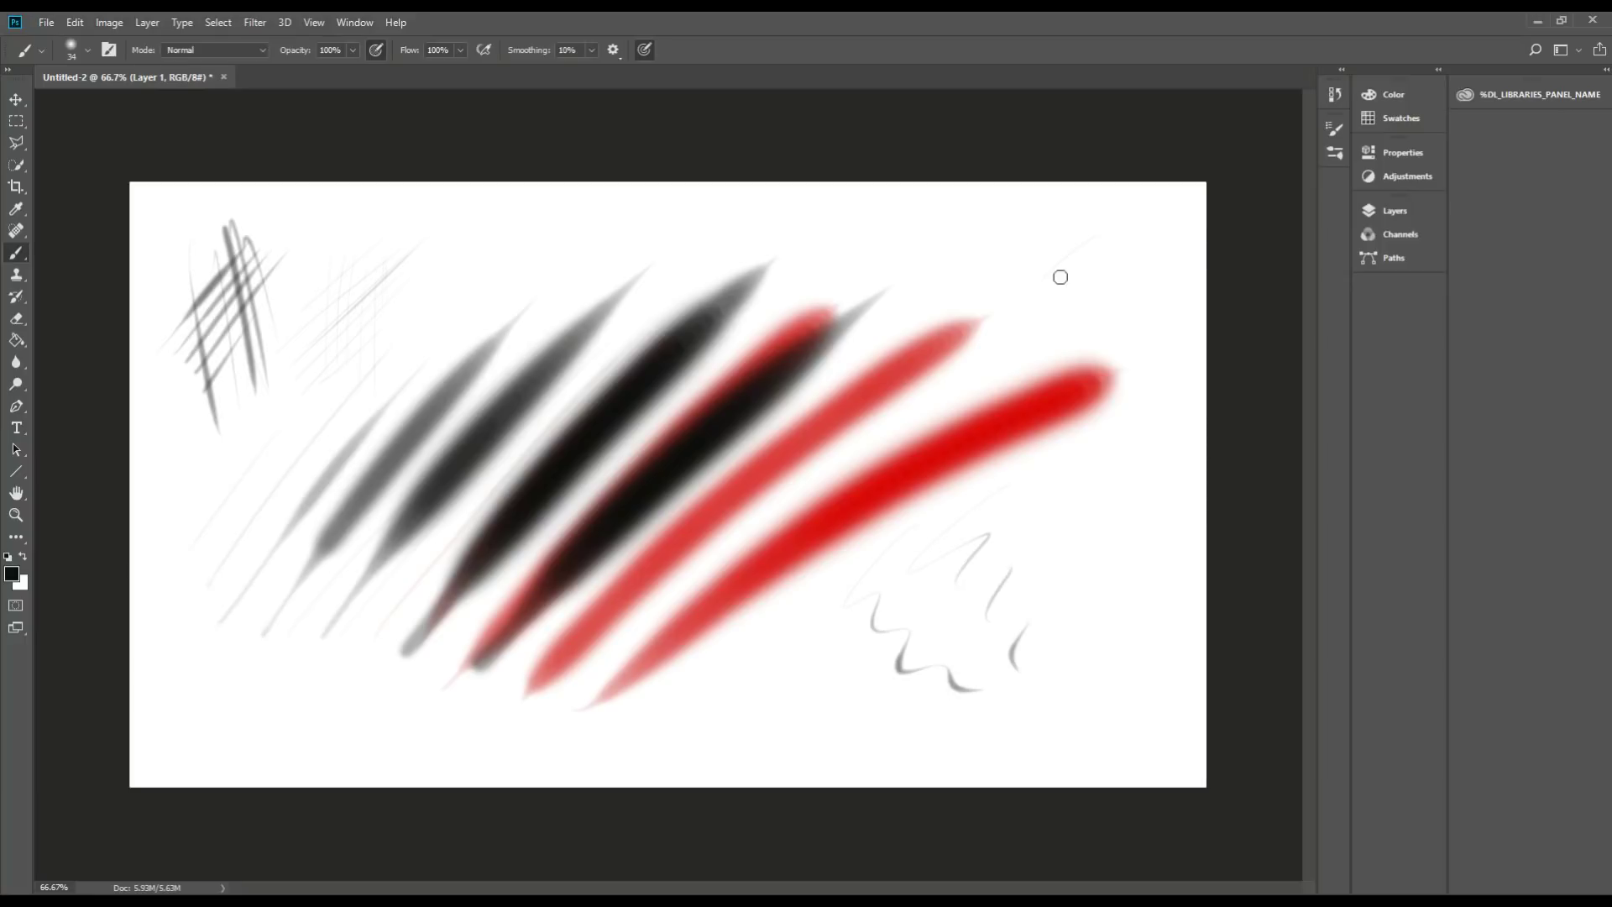
pyautogui.moveTo(1058, 273); pyautogui.dragTo(1129, 445)
pyautogui.moveTo(756, 668); pyautogui.dragTo(965, 712)
pyautogui.moveTo(1108, 651)
pyautogui.mouseDown()
pyautogui.moveTo(1126, 576)
pyautogui.moveTo(1022, 449)
pyautogui.mouseUp()
pyautogui.moveTo(978, 332); pyautogui.dragTo(662, 277)
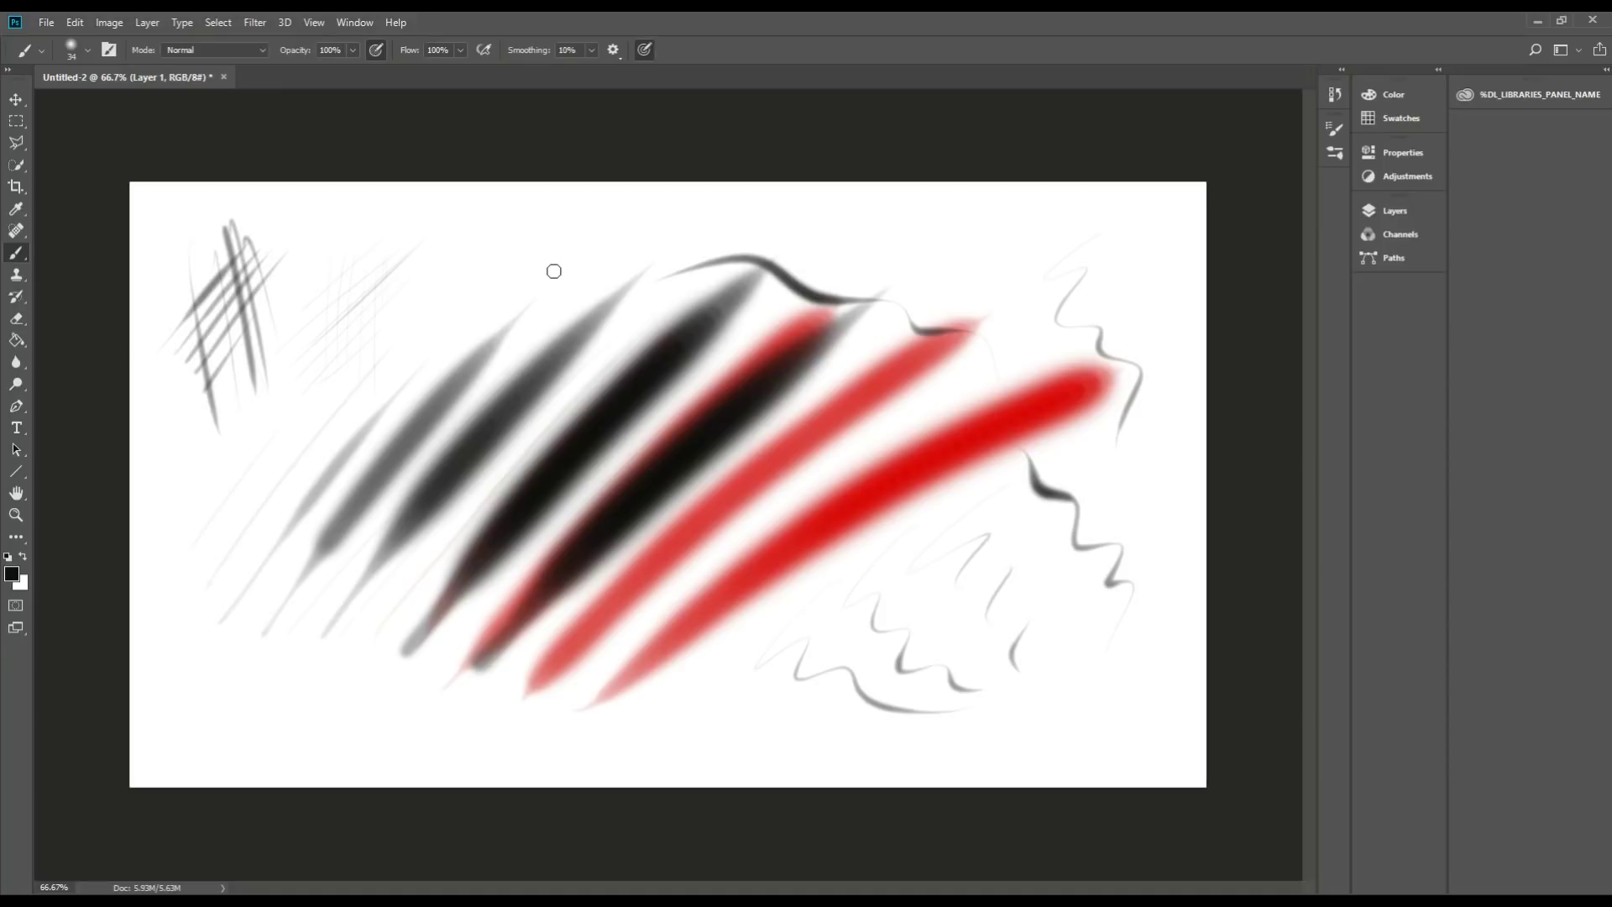
# Step: Enlarge the brush via the Size slider and paint a broad grey stroke near the top
pyautogui.rightClick(838, 235)
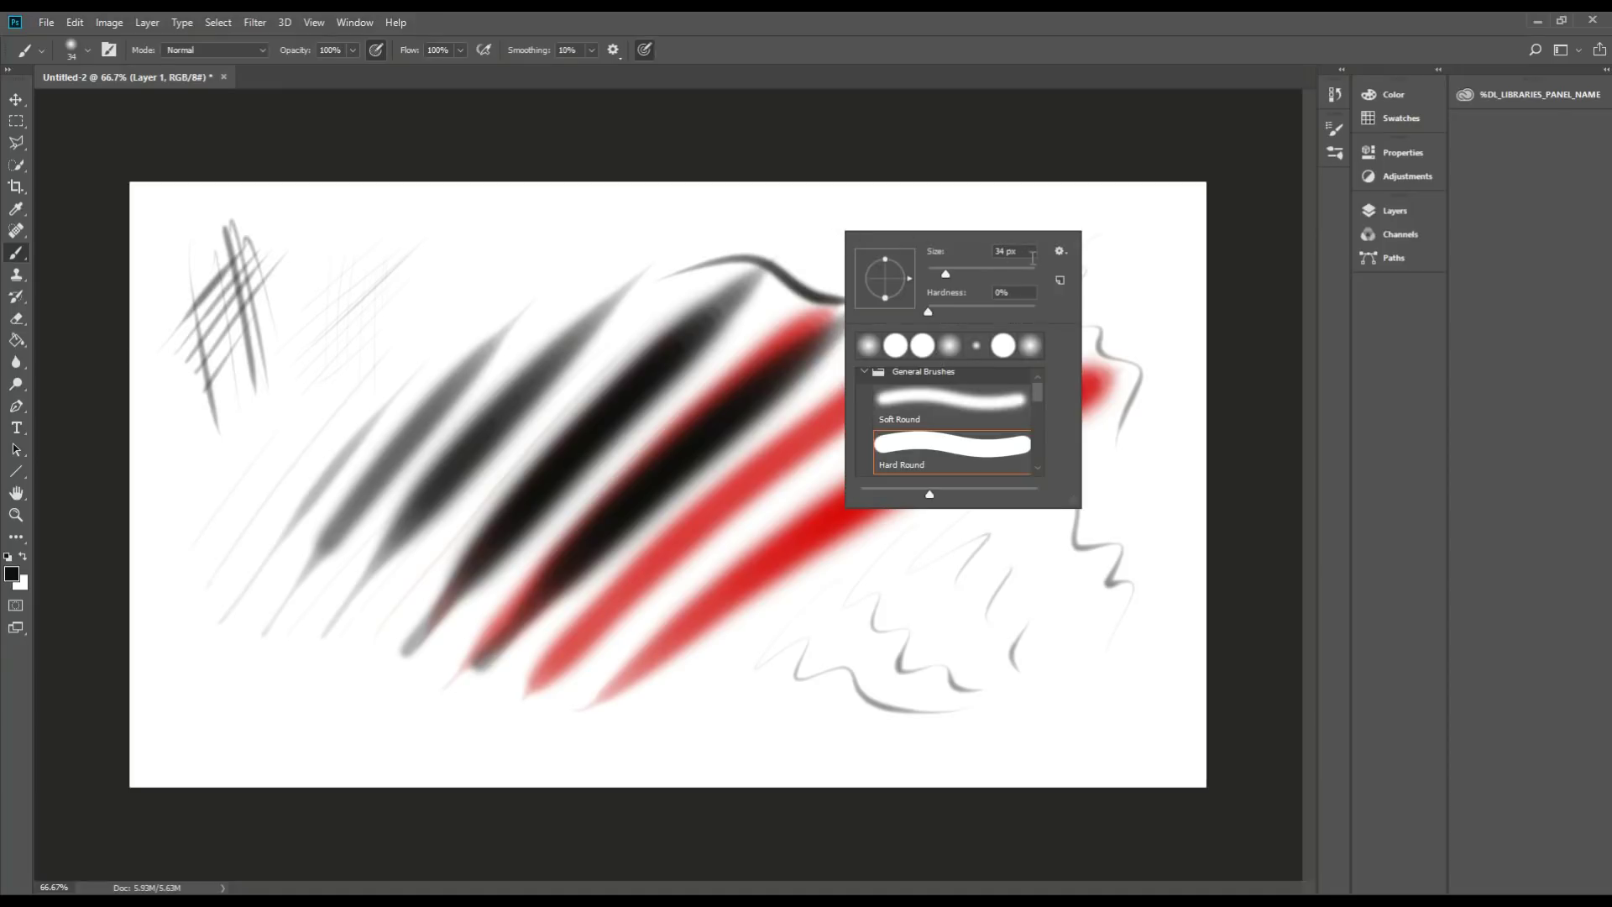
pyautogui.moveTo(945, 274); pyautogui.dragTo(988, 271)
pyautogui.click(471, 281)
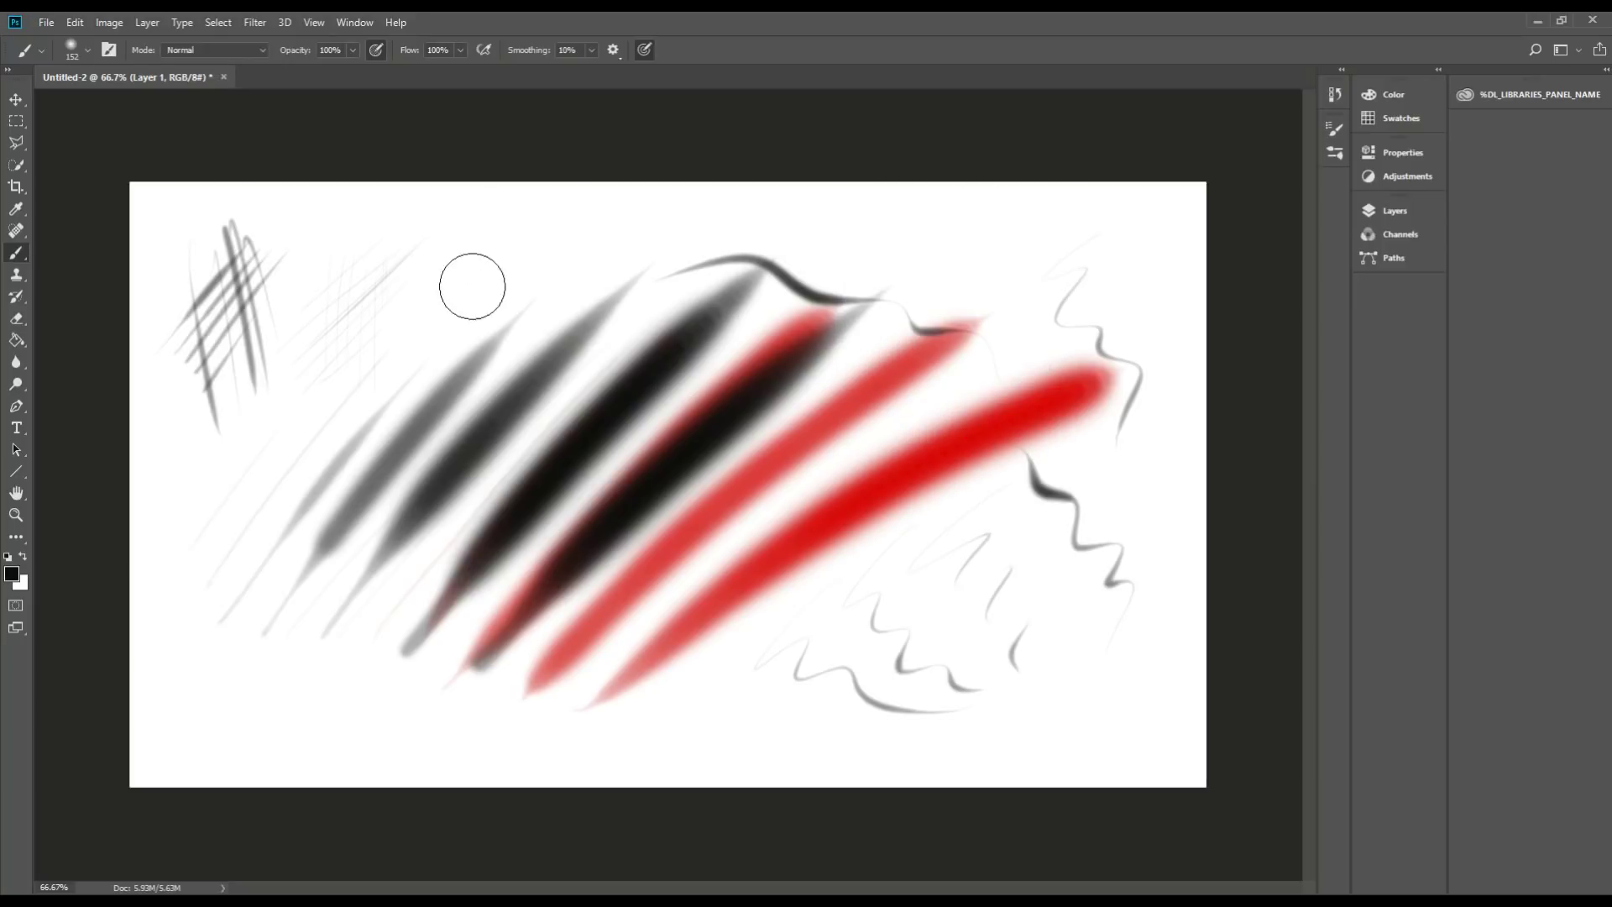
pyautogui.moveTo(471, 280)
pyautogui.mouseDown()
pyautogui.moveTo(511, 294)
pyautogui.moveTo(587, 415)
pyautogui.mouseUp()
# Step: Set the brush to 12 px and paint a thin curved stroke near the bottom
pyautogui.rightClick(628, 576)
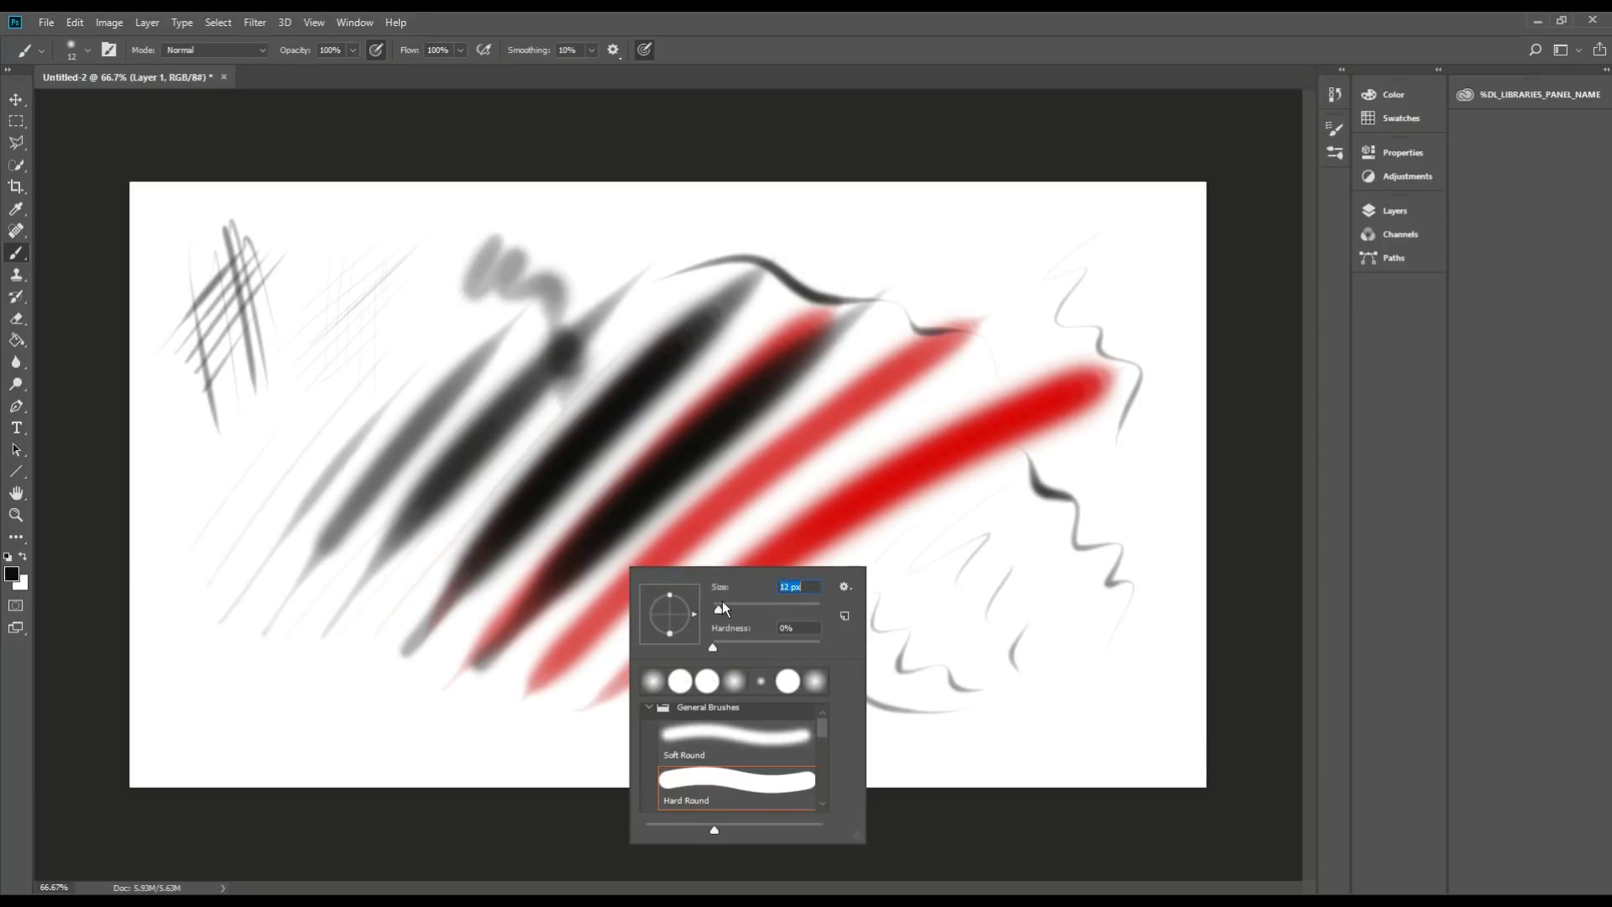
pyautogui.click(324, 612)
pyautogui.moveTo(324, 613)
pyautogui.mouseDown()
pyautogui.moveTo(383, 656)
pyautogui.moveTo(625, 718)
pyautogui.mouseUp()
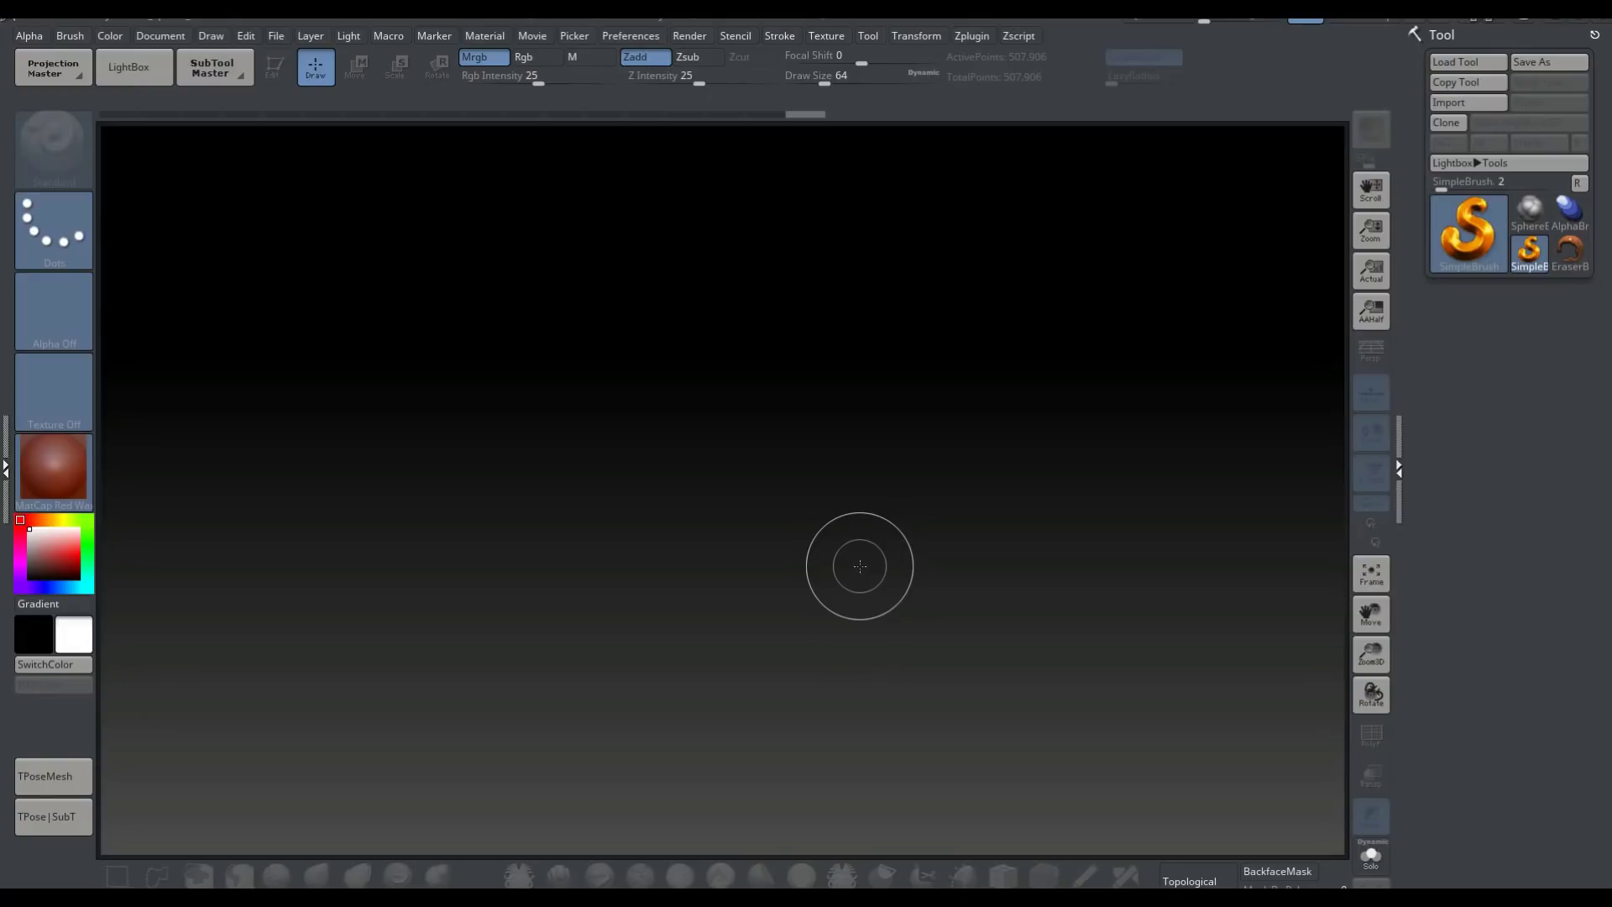
# Step: Draw a Cube3D on the canvas, enter Edit mode and make it a PolyMesh3D
pyautogui.click(1468, 233)
pyautogui.click(725, 306)
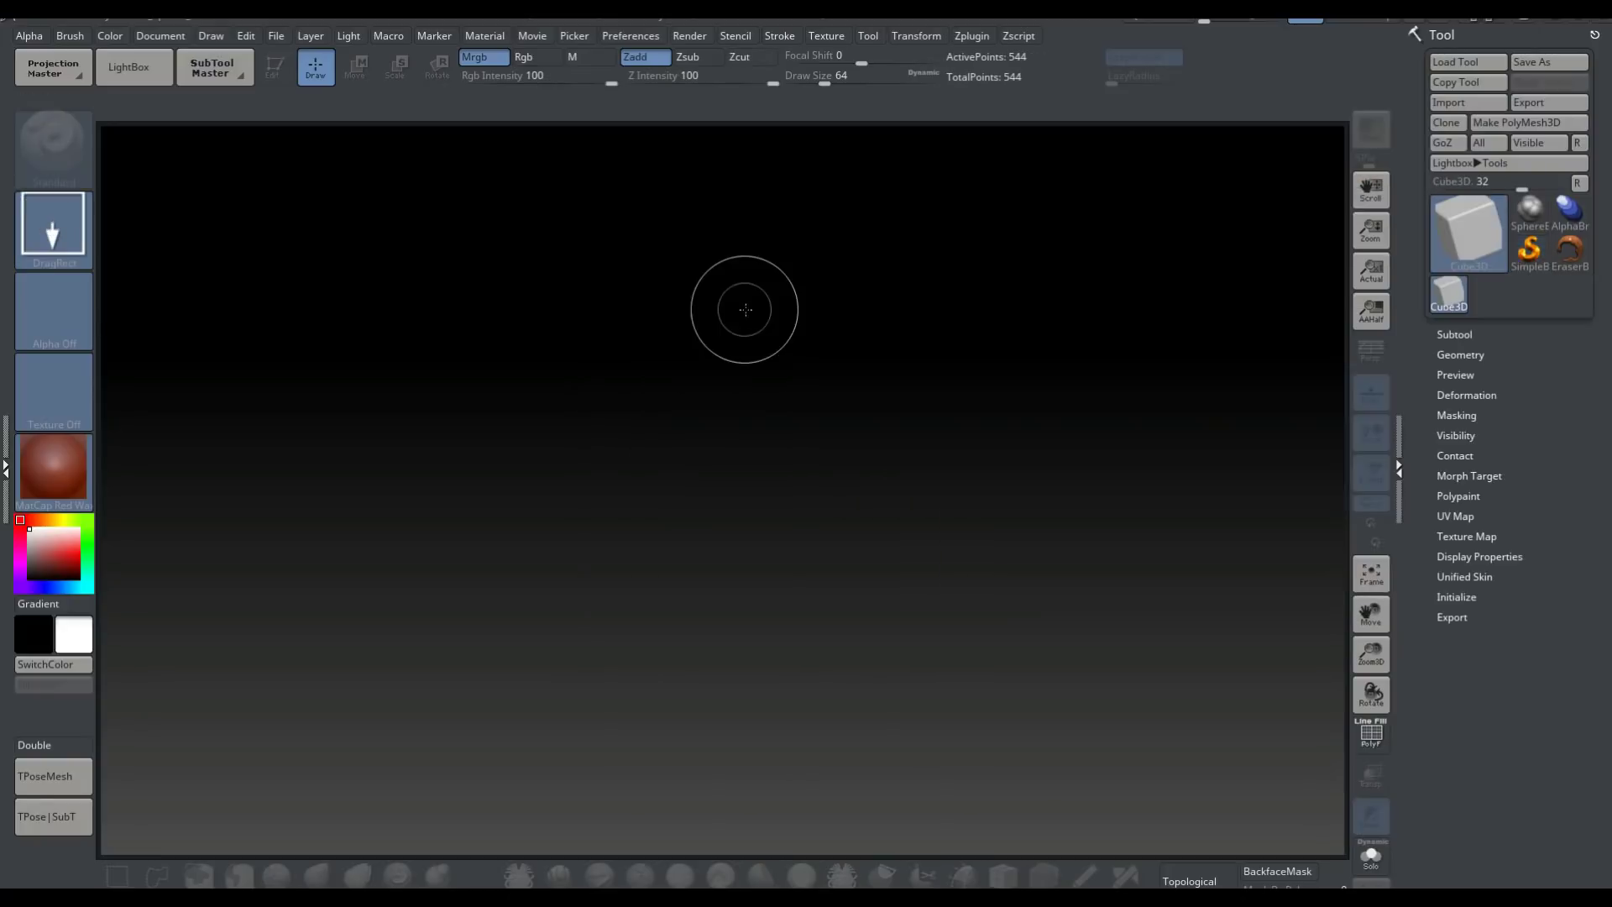
pyautogui.moveTo(582, 419)
pyautogui.mouseDown()
pyautogui.moveTo(674, 453)
pyautogui.moveTo(755, 596)
pyautogui.moveTo(551, 638)
pyautogui.mouseUp()
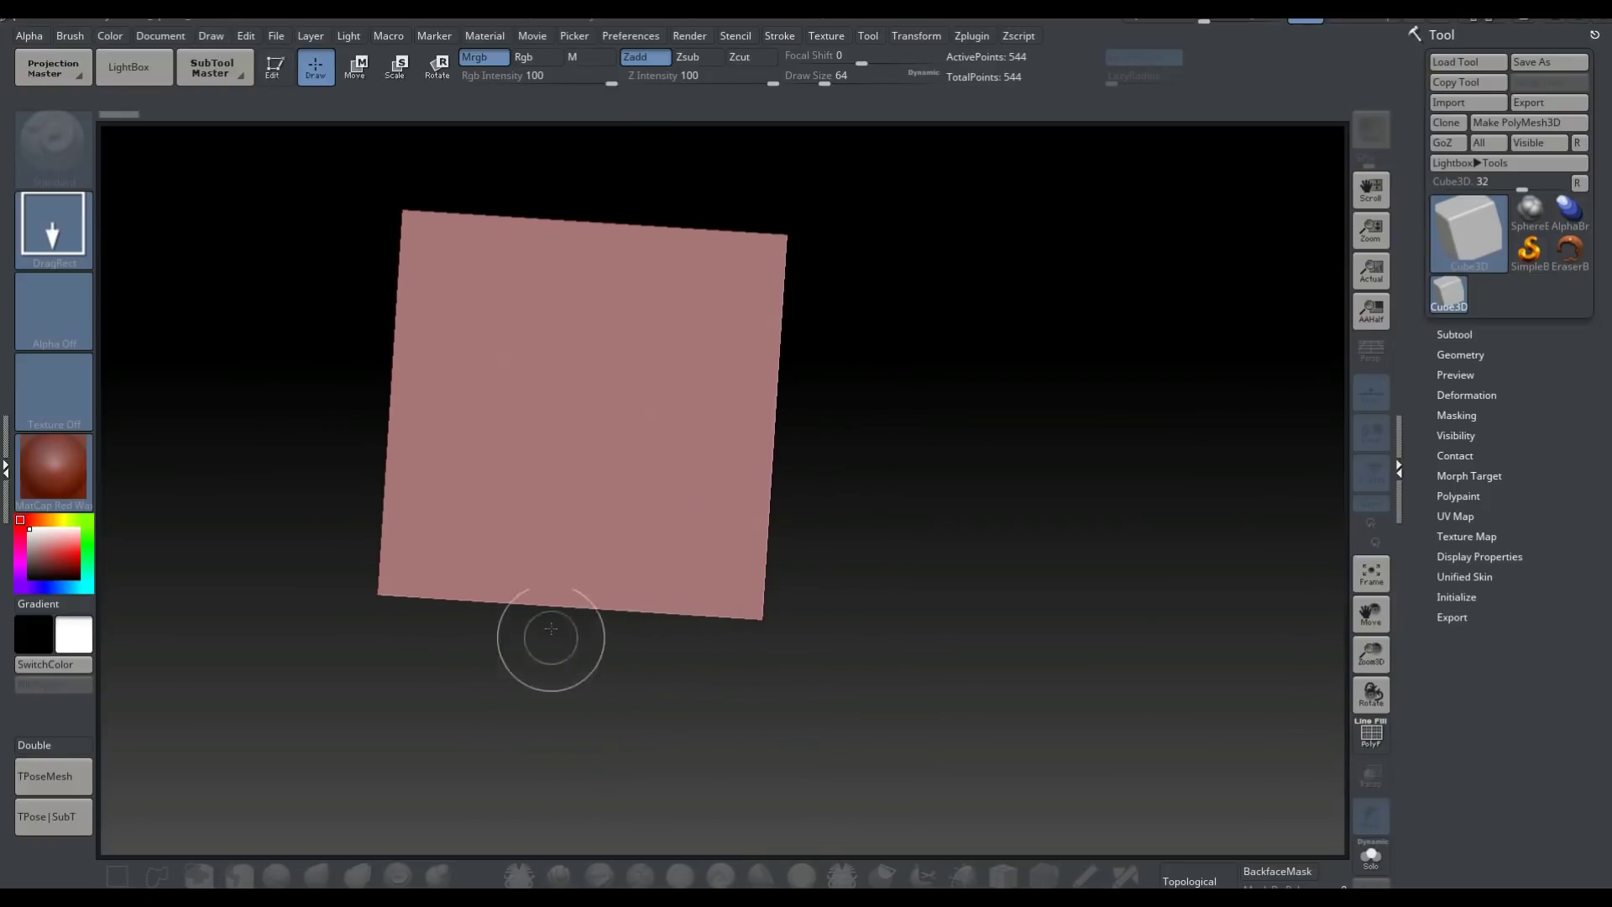
pyautogui.click(271, 72)
pyautogui.click(1530, 119)
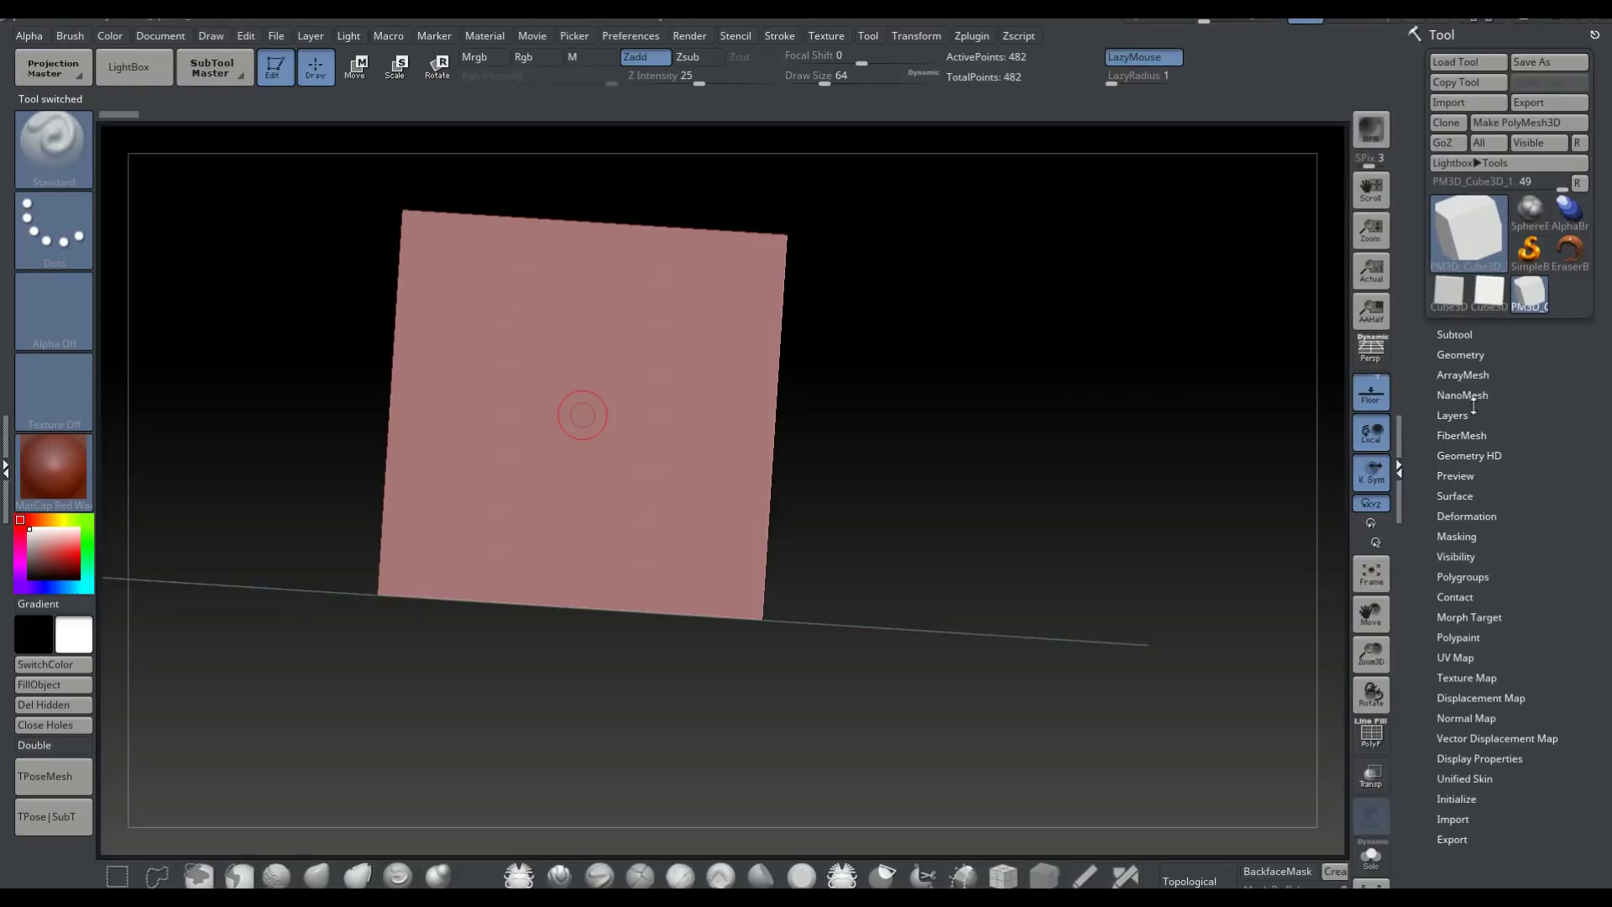
# Step: Divide the cube under Geometry five times to reach SDiv 6 with 507,906 points
pyautogui.click(1475, 354)
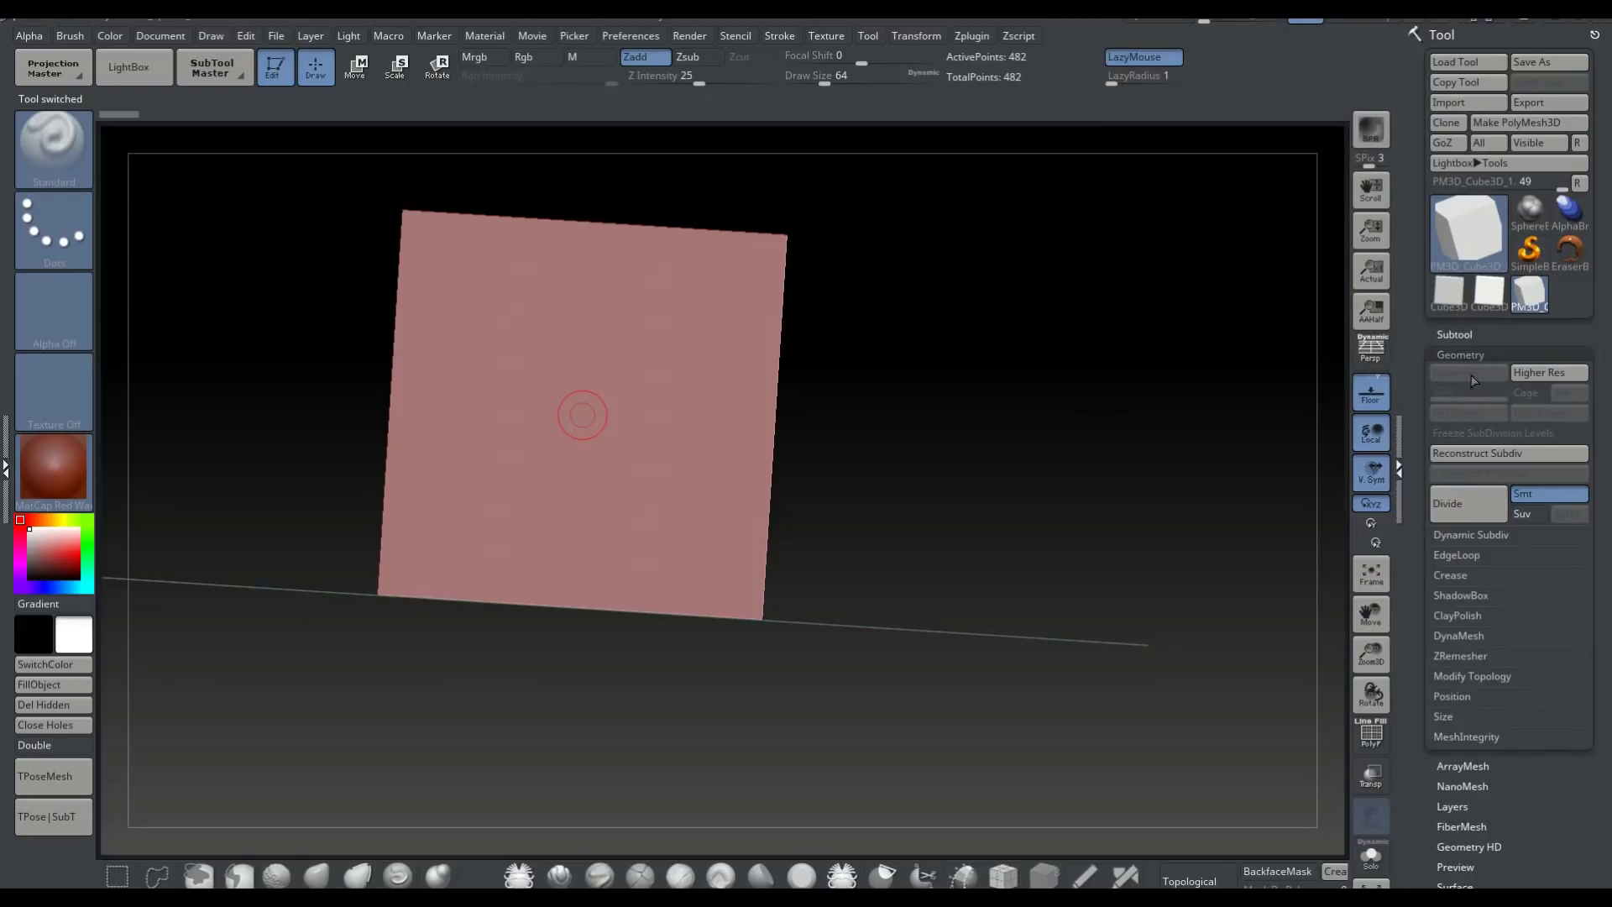
pyautogui.click(1458, 507)
pyautogui.click(1463, 497)
pyautogui.click(1464, 493)
pyautogui.click(1466, 492)
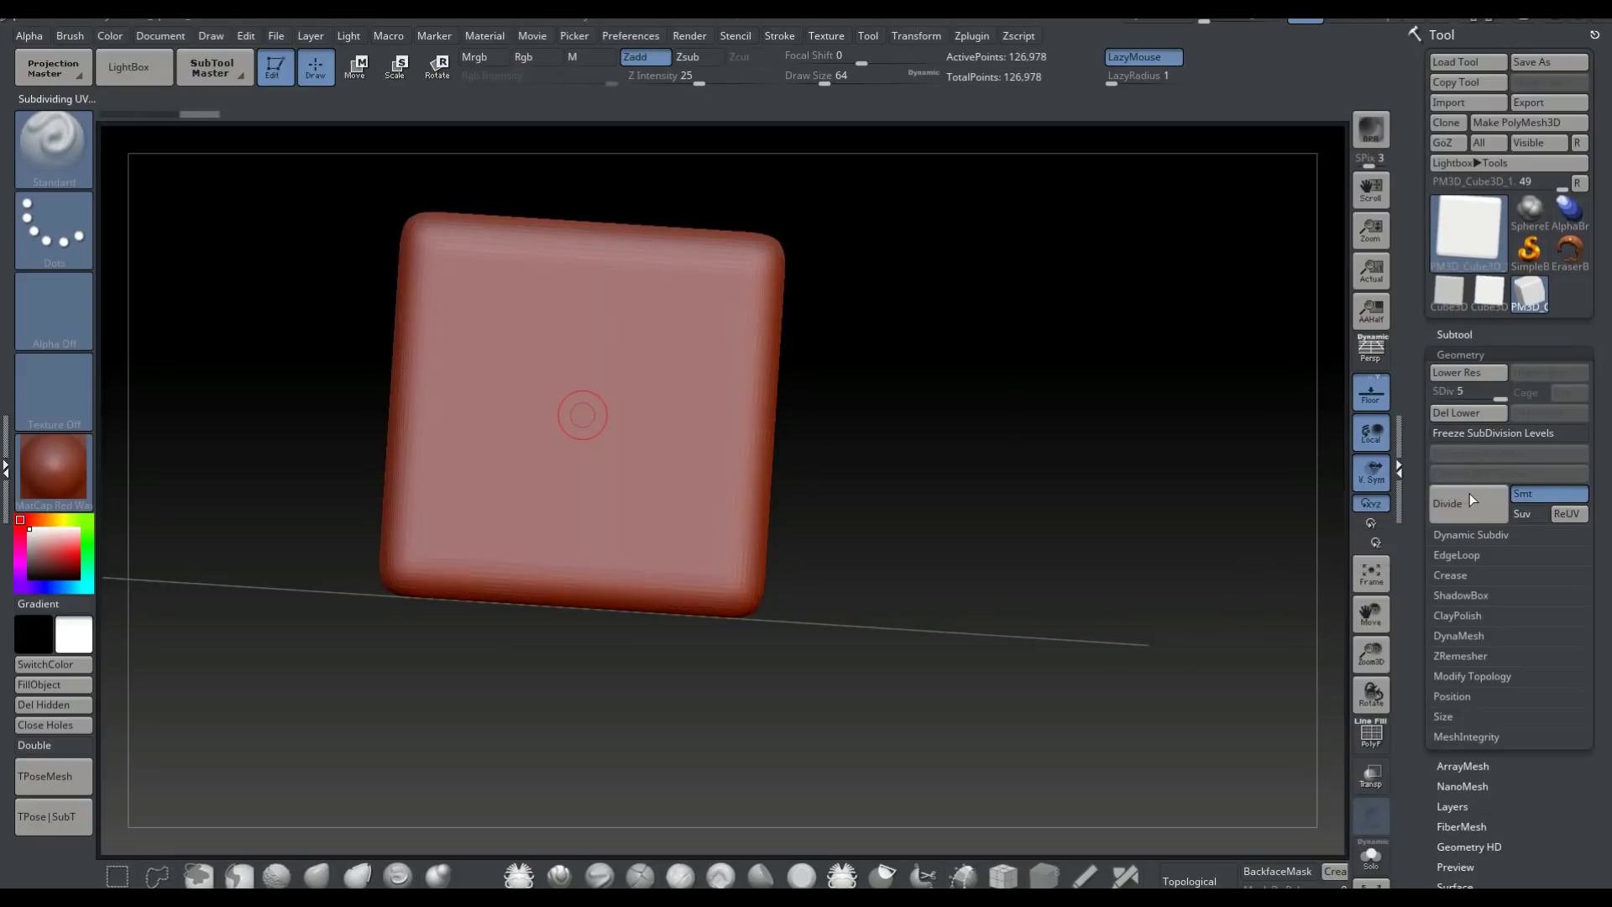
pyautogui.click(1466, 497)
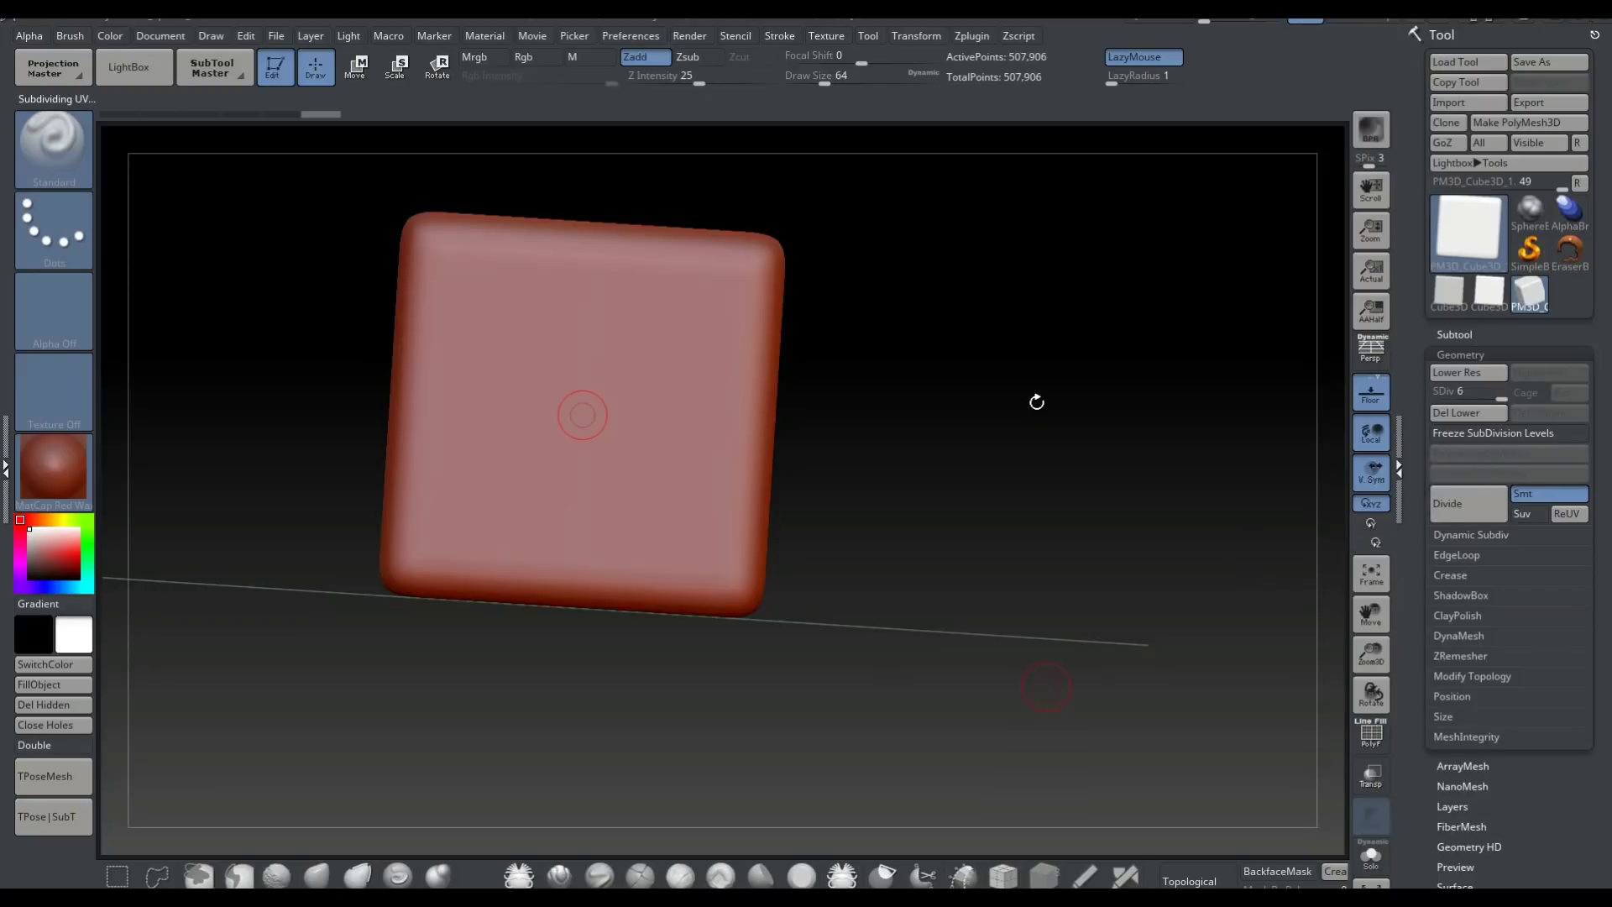
# Step: Rotate and pan the view to inspect the subdivided cube from other angles
pyautogui.moveTo(1091, 348); pyautogui.dragTo(1009, 337)
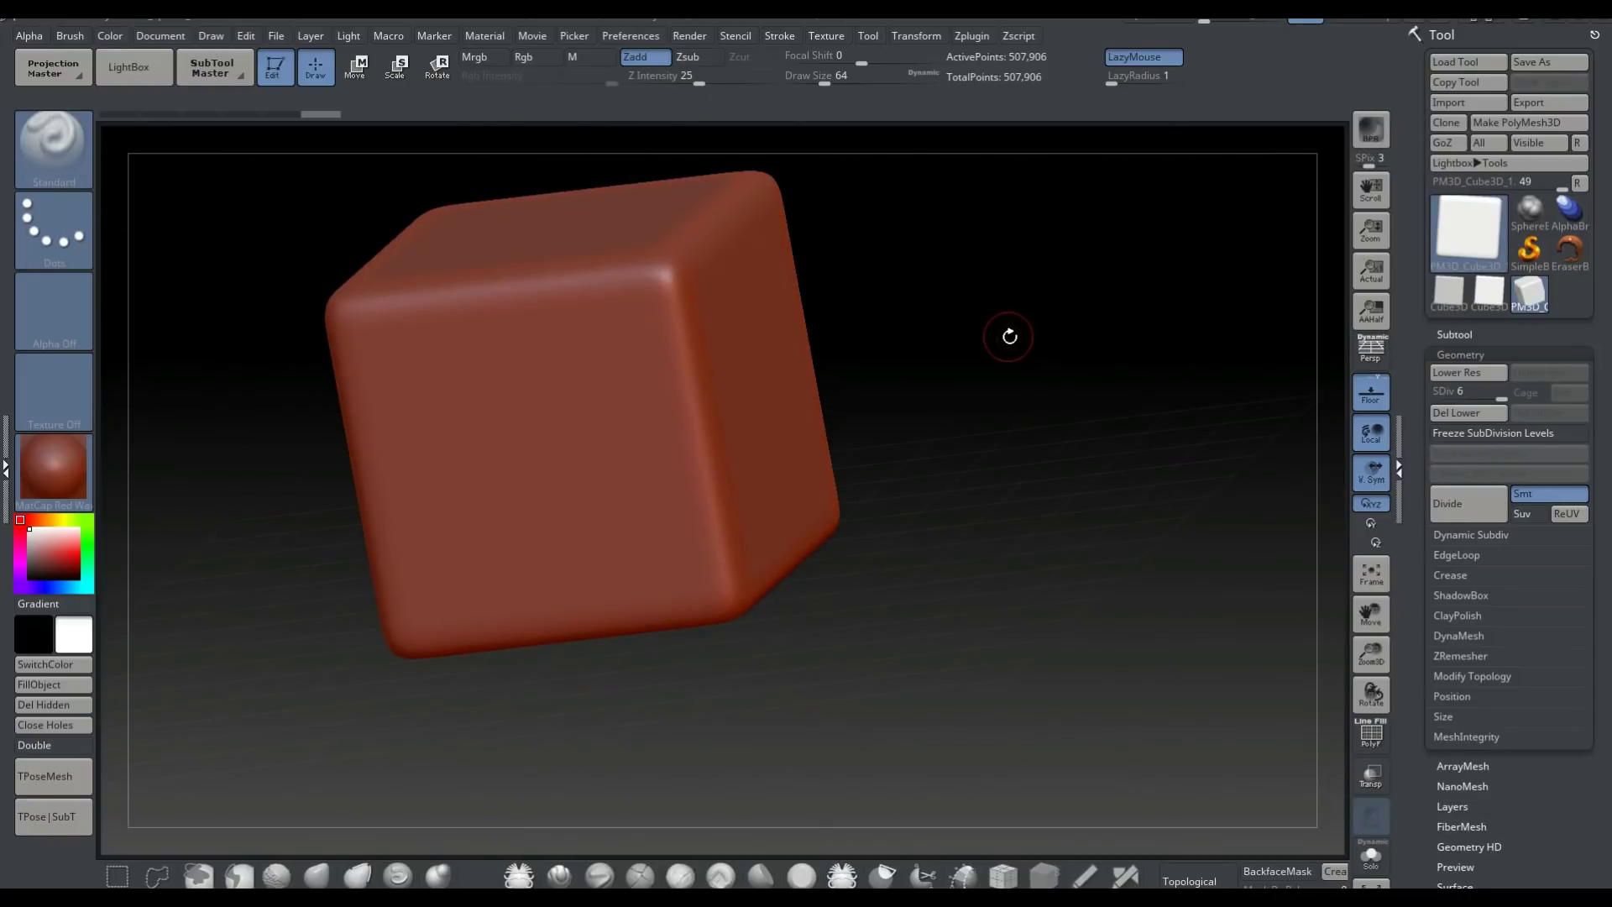
pyautogui.keyDown('alt'); pyautogui.moveTo(957, 482); pyautogui.dragTo(1138, 622); pyautogui.keyUp('alt')
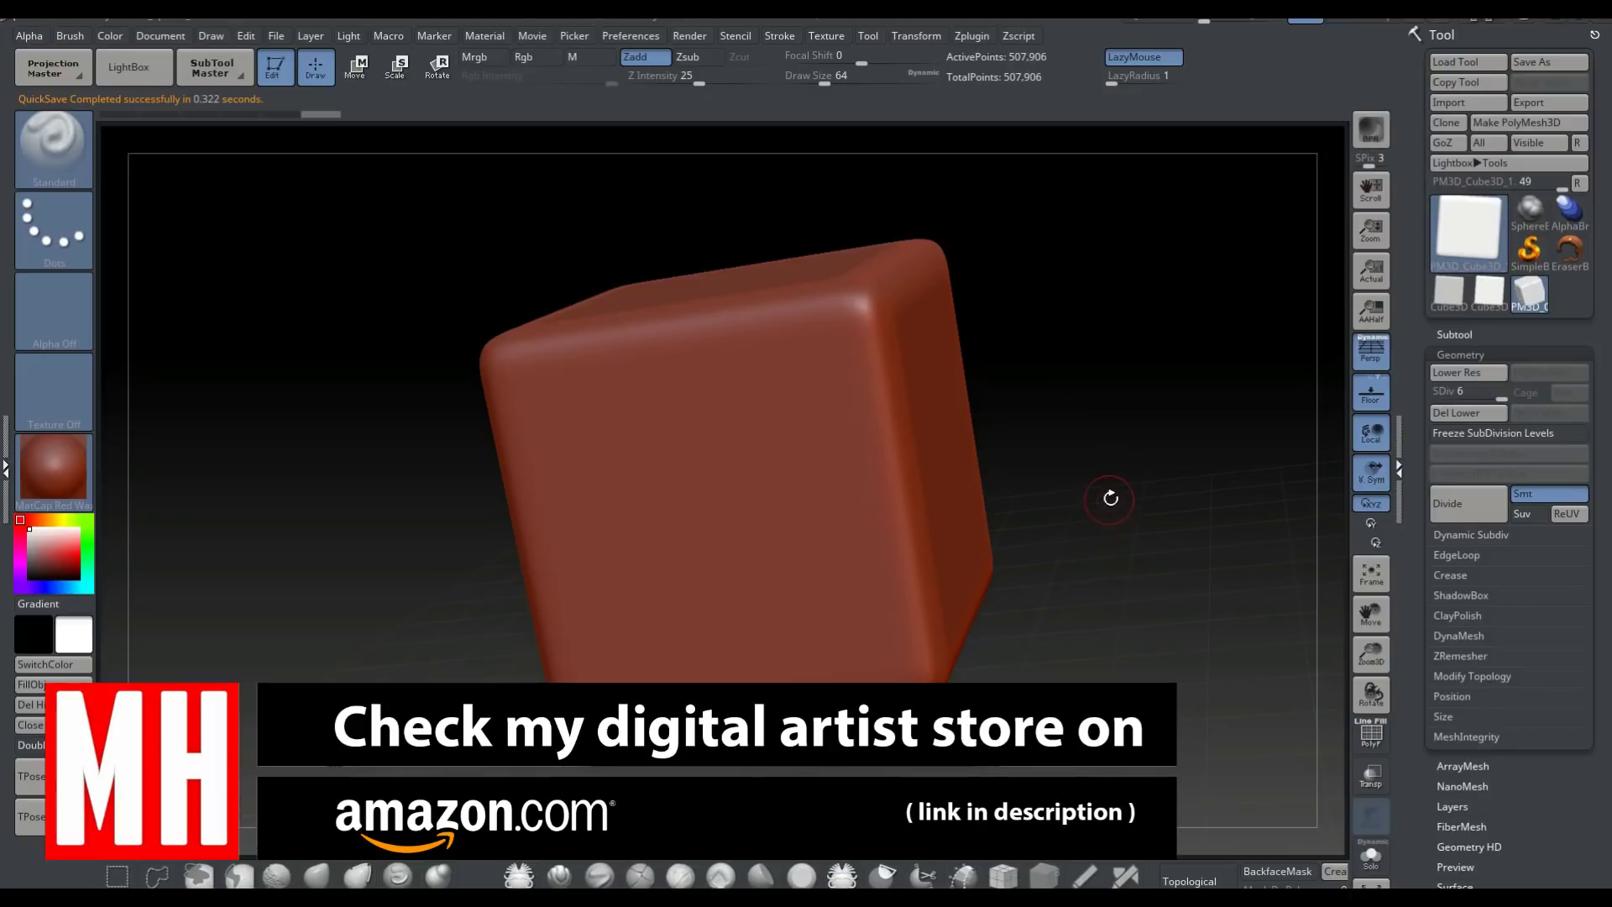
# Step: Switch the brush stroke to FreeHand and raise Draw Size to 386
pyautogui.moveTo(1173, 466); pyautogui.dragTo(963, 646)
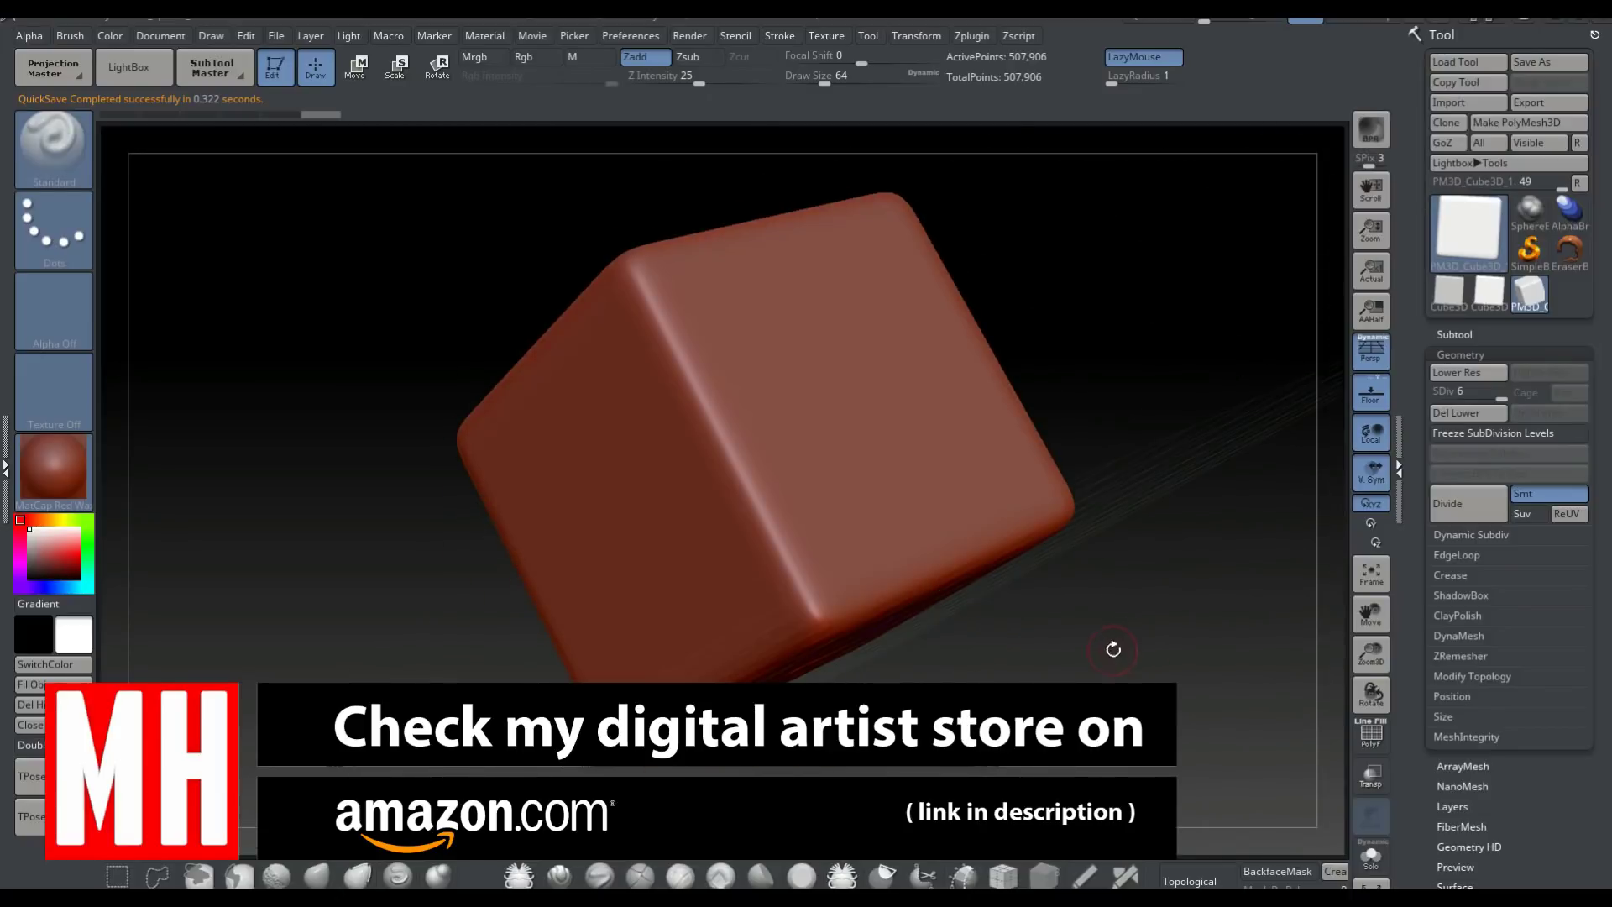
pyautogui.moveTo(1113, 649); pyautogui.dragTo(1159, 324)
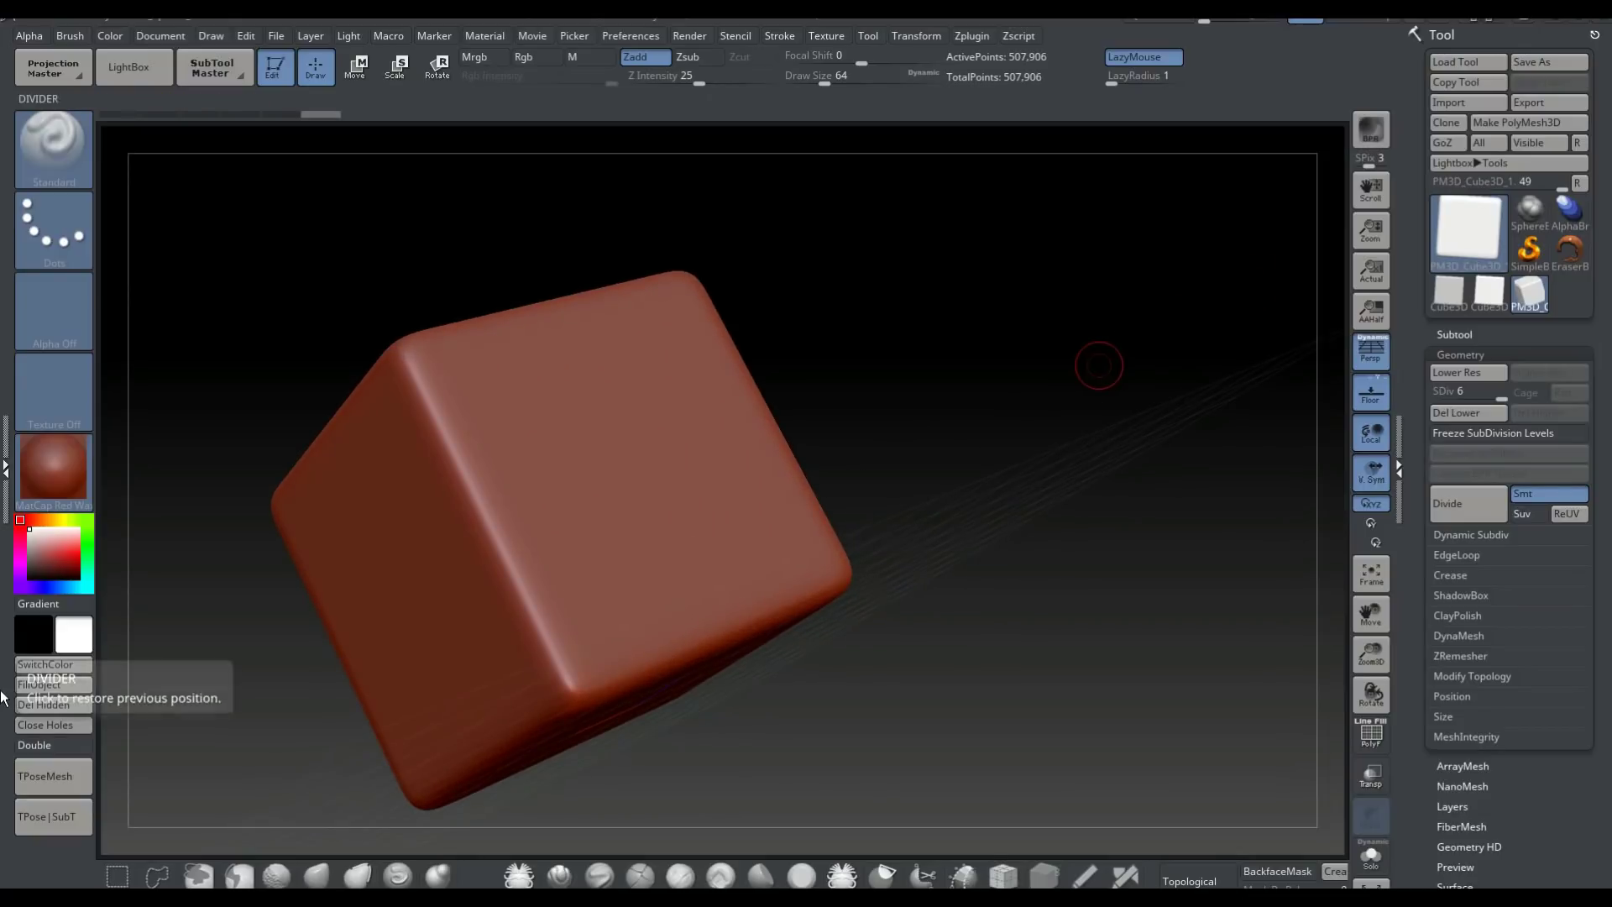
pyautogui.click(54, 214)
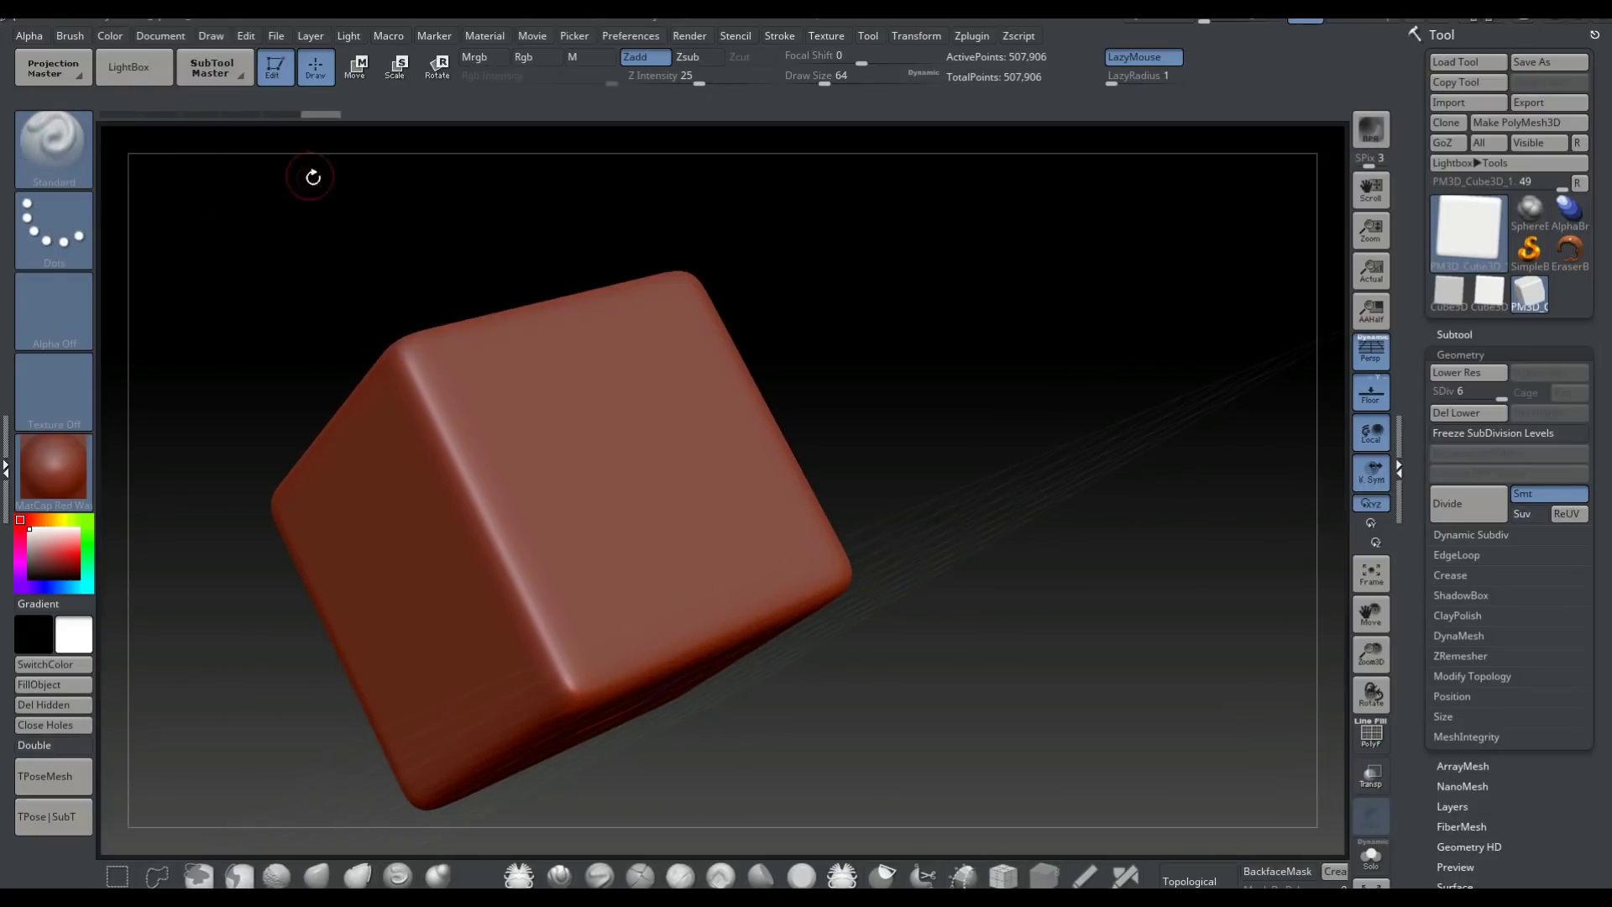
pyautogui.click(84, 215)
pyautogui.click(316, 240)
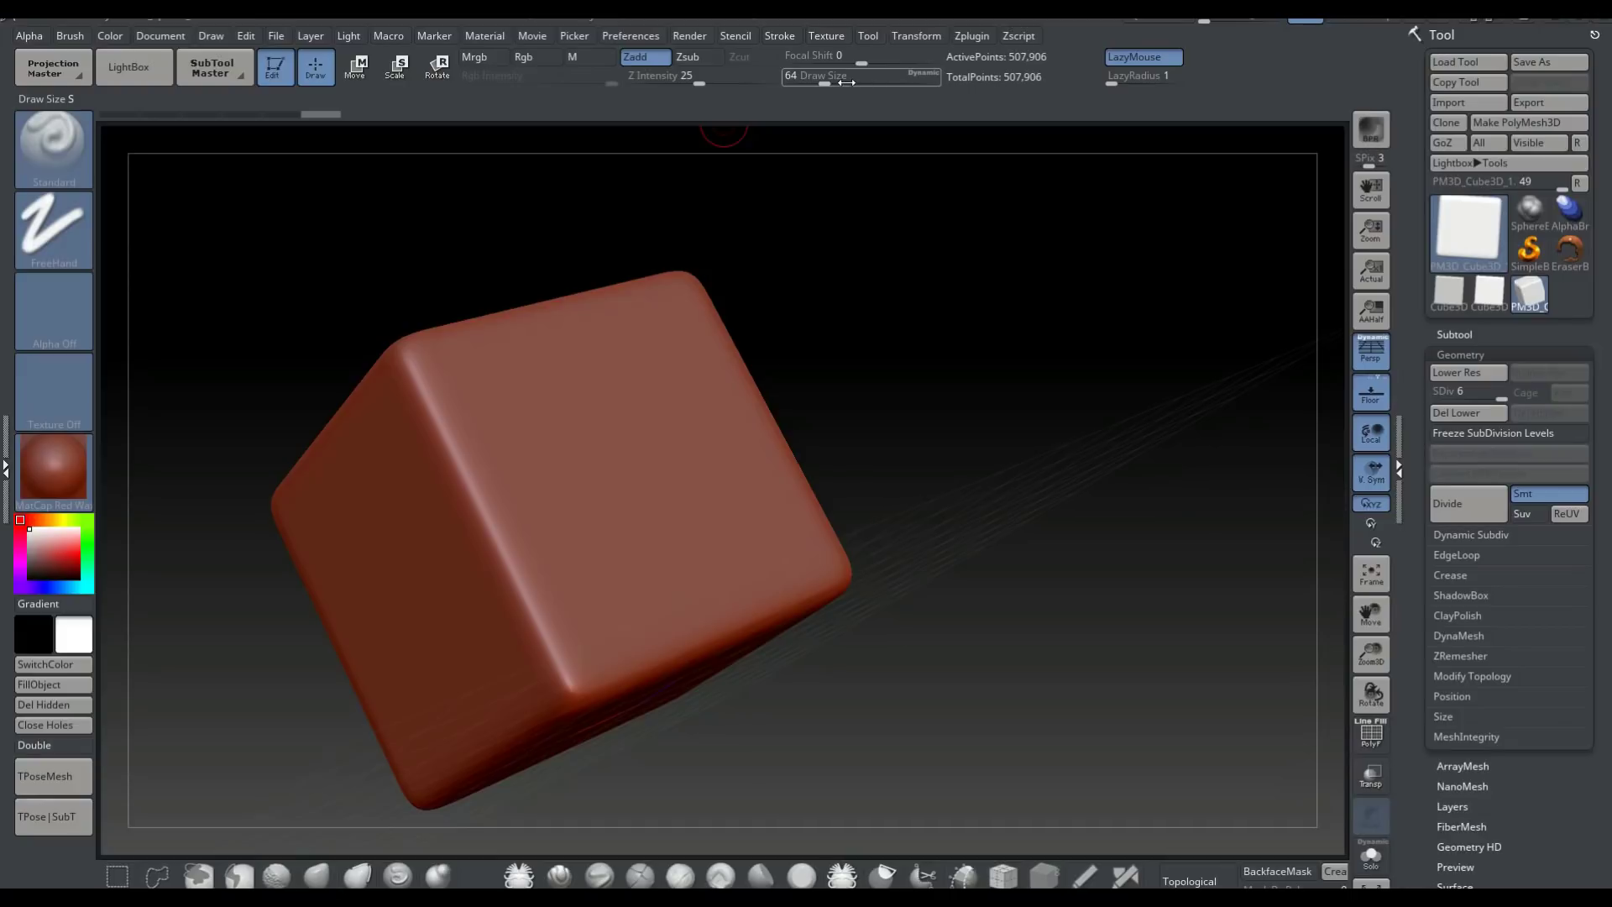
pyautogui.moveTo(836, 80); pyautogui.dragTo(877, 83)
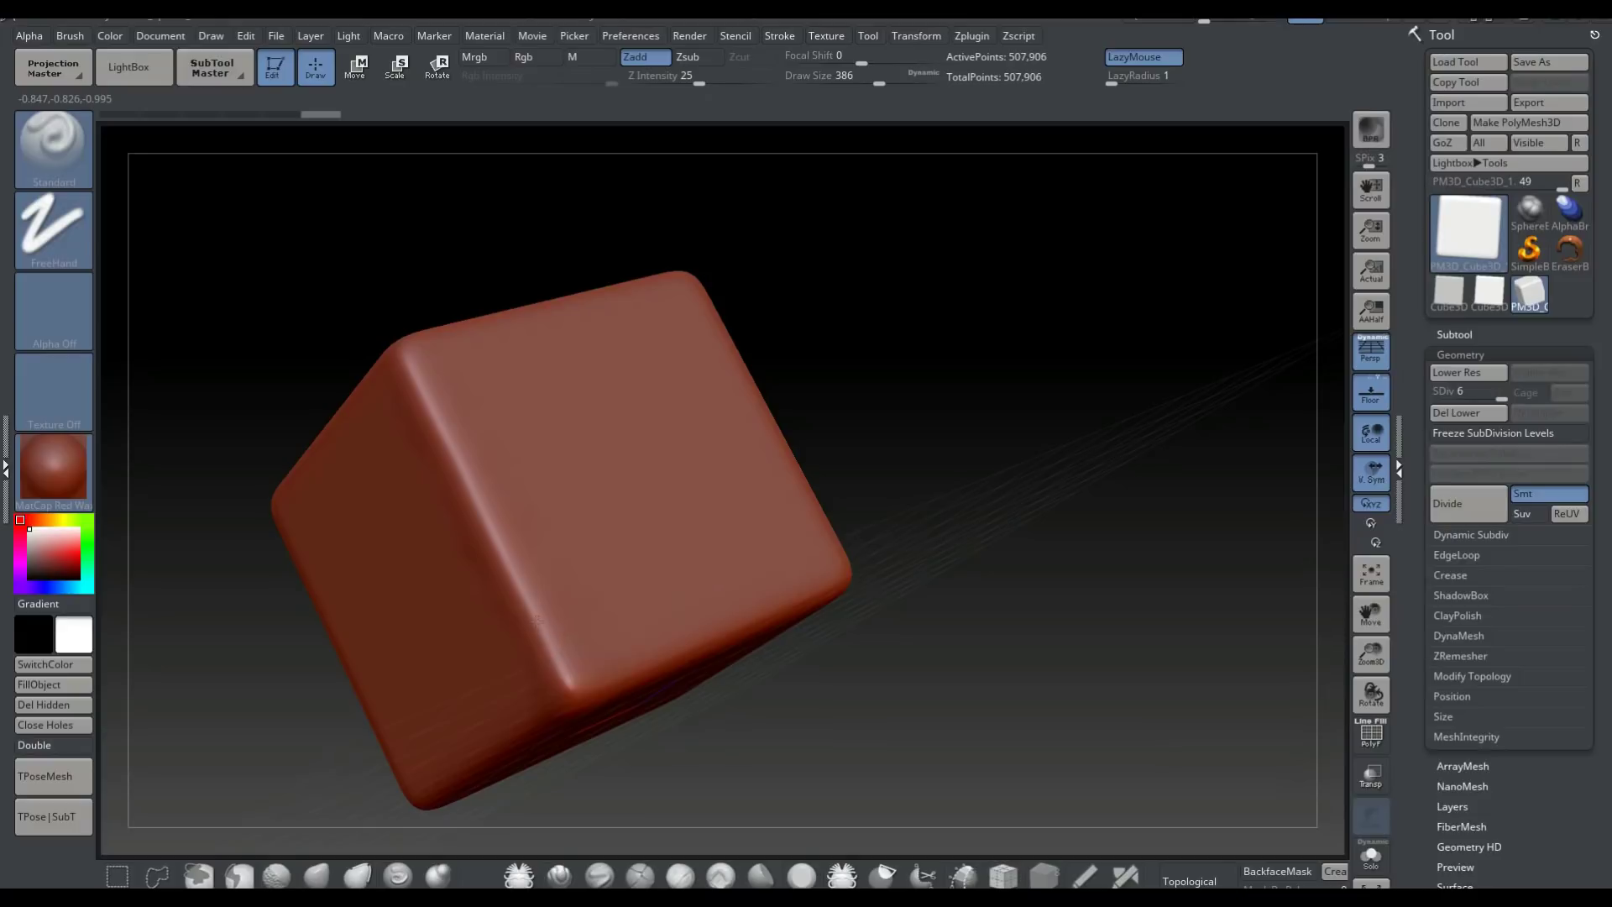
# Step: Sculpt six pressure strokes: a groove on the front edge, top-face bumps, and a pushed-out right edge
pyautogui.moveTo(502, 586); pyautogui.dragTo(537, 668)
pyautogui.moveTo(599, 620)
pyautogui.mouseDown()
pyautogui.moveTo(584, 586)
pyautogui.moveTo(536, 630)
pyautogui.moveTo(595, 536)
pyautogui.moveTo(486, 655)
pyautogui.moveTo(587, 500)
pyautogui.moveTo(481, 626)
pyautogui.moveTo(542, 502)
pyautogui.moveTo(479, 556)
pyautogui.moveTo(465, 538)
pyautogui.moveTo(481, 476)
pyautogui.moveTo(413, 549)
pyautogui.moveTo(496, 407)
pyautogui.moveTo(403, 514)
pyautogui.moveTo(475, 367)
pyautogui.moveTo(371, 430)
pyautogui.moveTo(513, 437)
pyautogui.moveTo(504, 547)
pyautogui.moveTo(565, 535)
pyautogui.moveTo(689, 372)
pyautogui.moveTo(514, 564)
pyautogui.moveTo(593, 511)
pyautogui.moveTo(663, 416)
pyautogui.moveTo(494, 448)
pyautogui.moveTo(686, 548)
pyautogui.moveTo(502, 387)
pyautogui.moveTo(698, 540)
pyautogui.moveTo(728, 539)
pyautogui.moveTo(537, 368)
pyautogui.mouseUp()
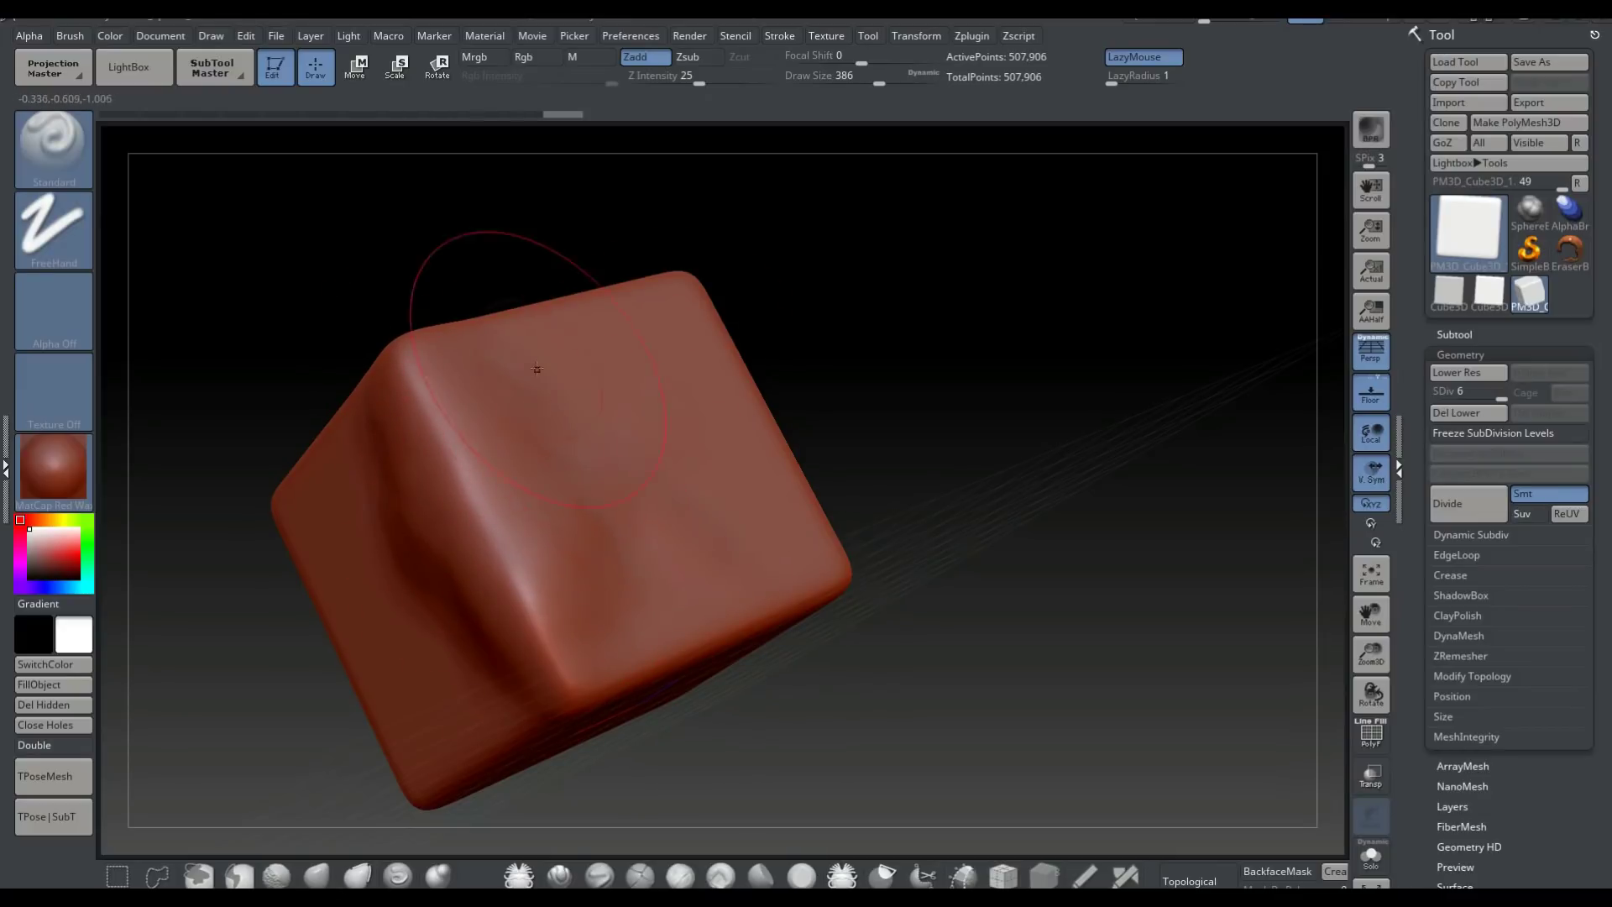
pyautogui.moveTo(491, 303); pyautogui.dragTo(486, 364)
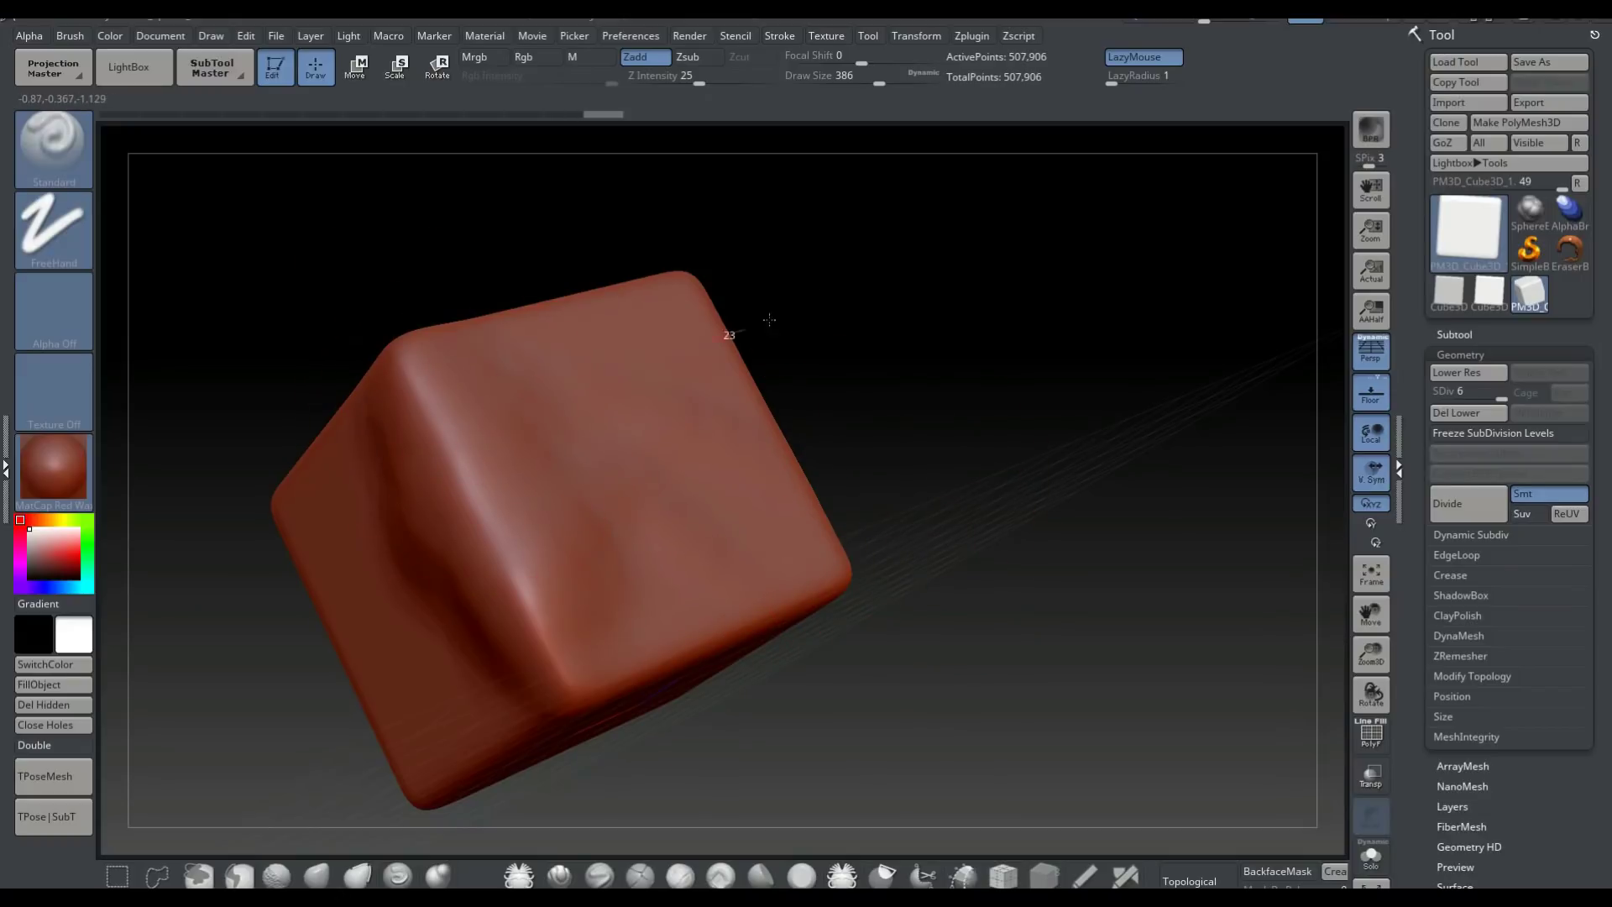
pyautogui.moveTo(361, 340); pyautogui.dragTo(588, 277)
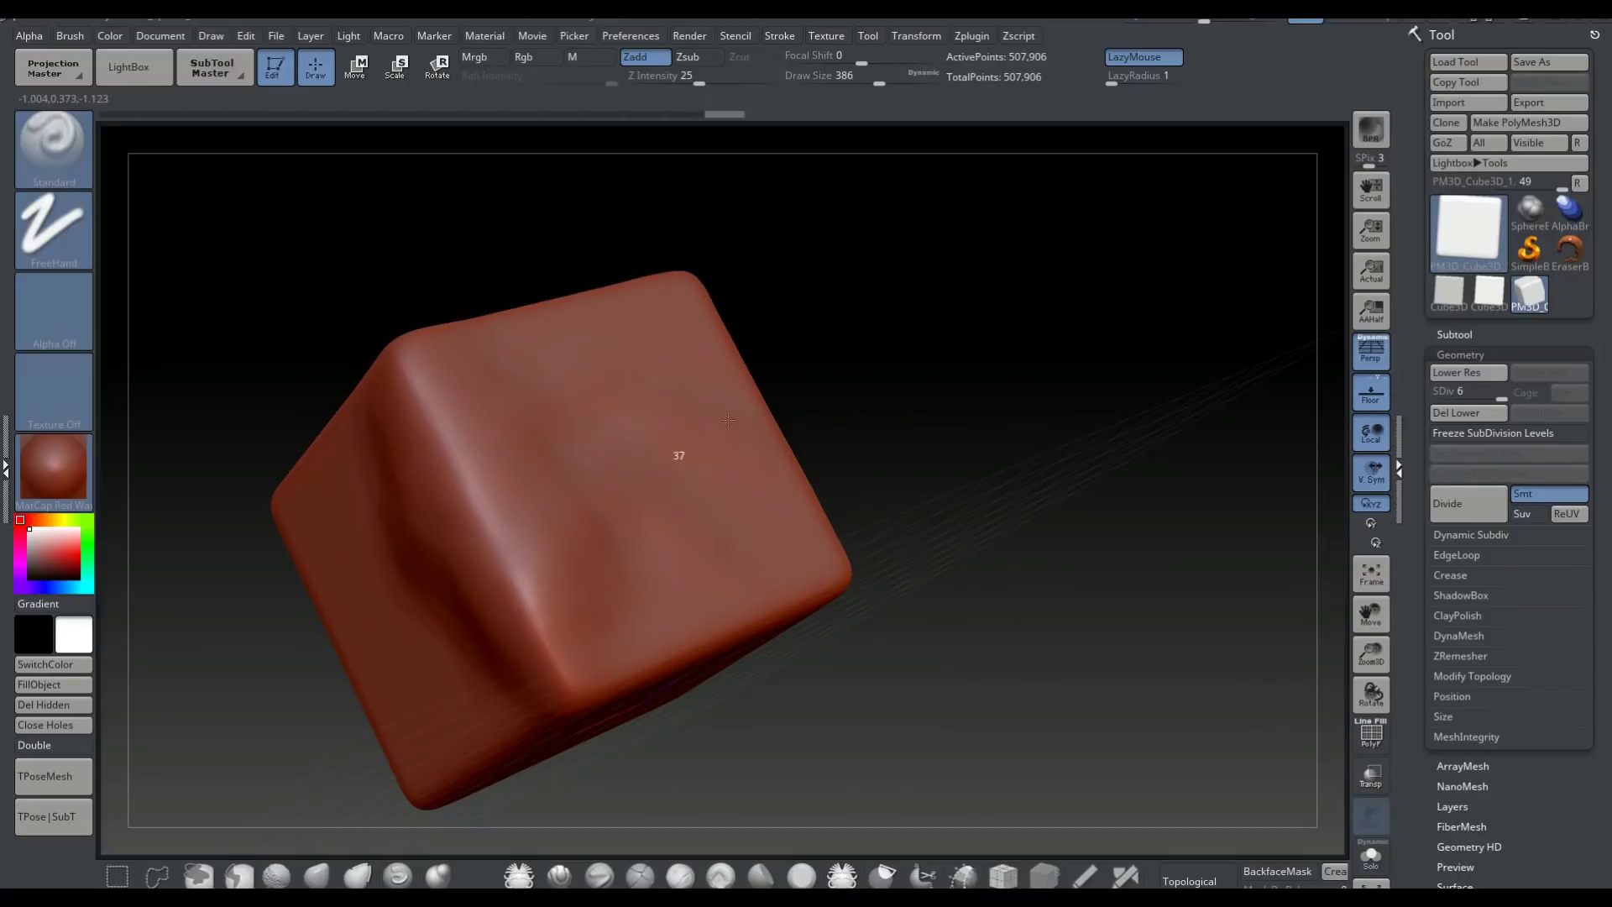
pyautogui.moveTo(728, 420); pyautogui.dragTo(640, 553)
pyautogui.moveTo(849, 565)
pyautogui.mouseDown()
pyautogui.moveTo(848, 504)
pyautogui.moveTo(784, 496)
pyautogui.moveTo(758, 325)
pyautogui.moveTo(663, 302)
pyautogui.moveTo(632, 250)
pyautogui.moveTo(519, 335)
pyautogui.mouseUp()
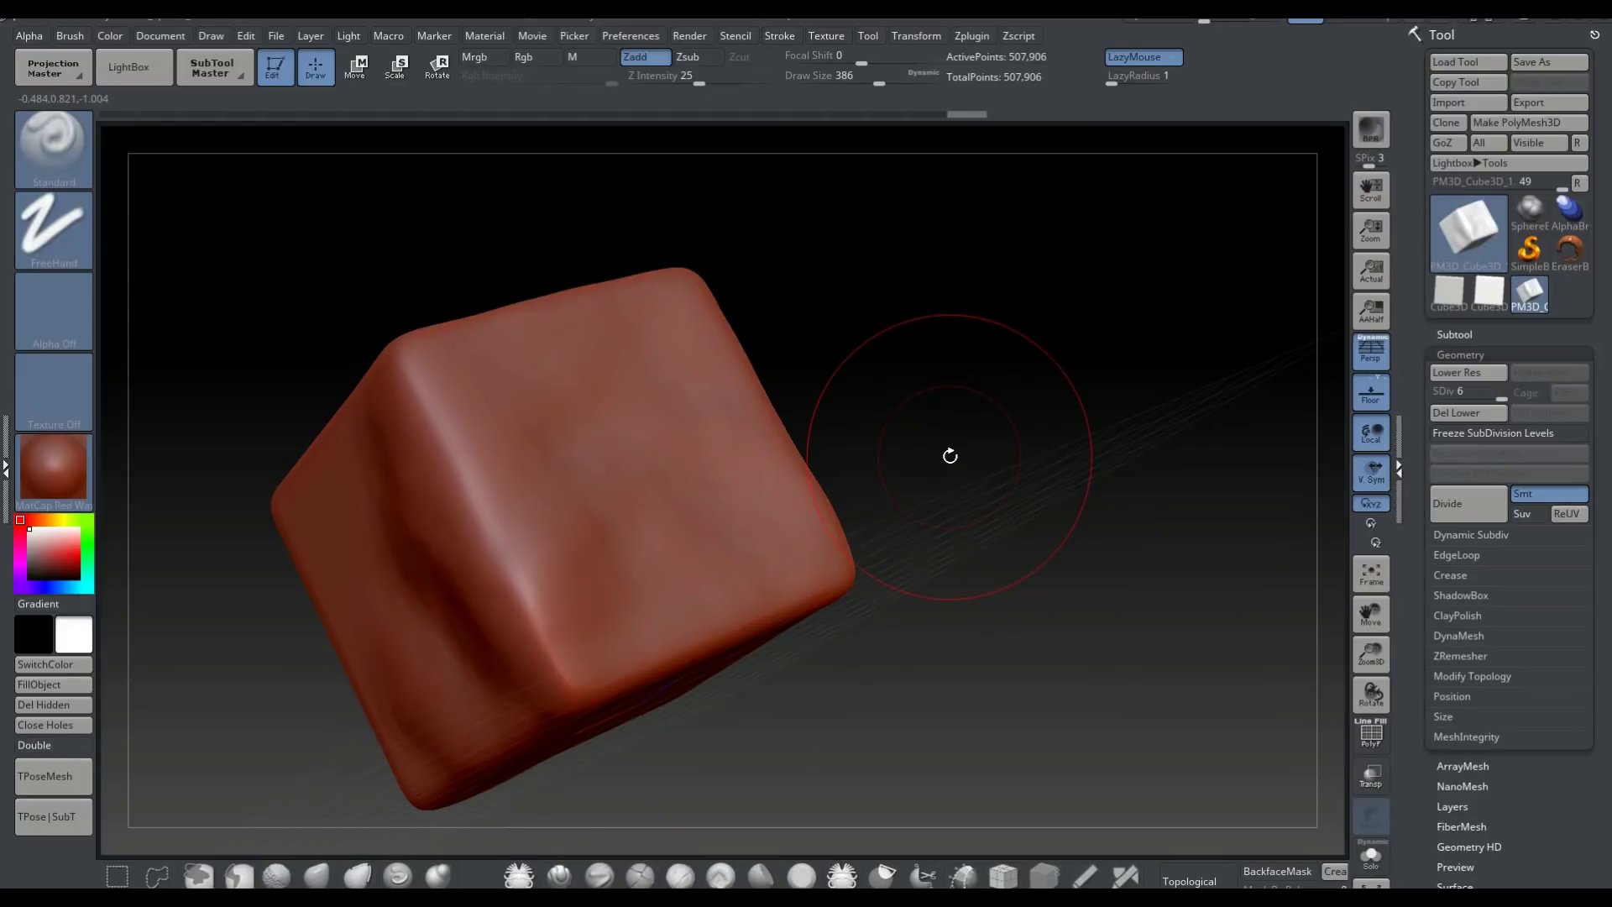
# Step: Orbit around and over the cube until its lumpy face points toward the camera
pyautogui.moveTo(1056, 310); pyautogui.dragTo(874, 331)
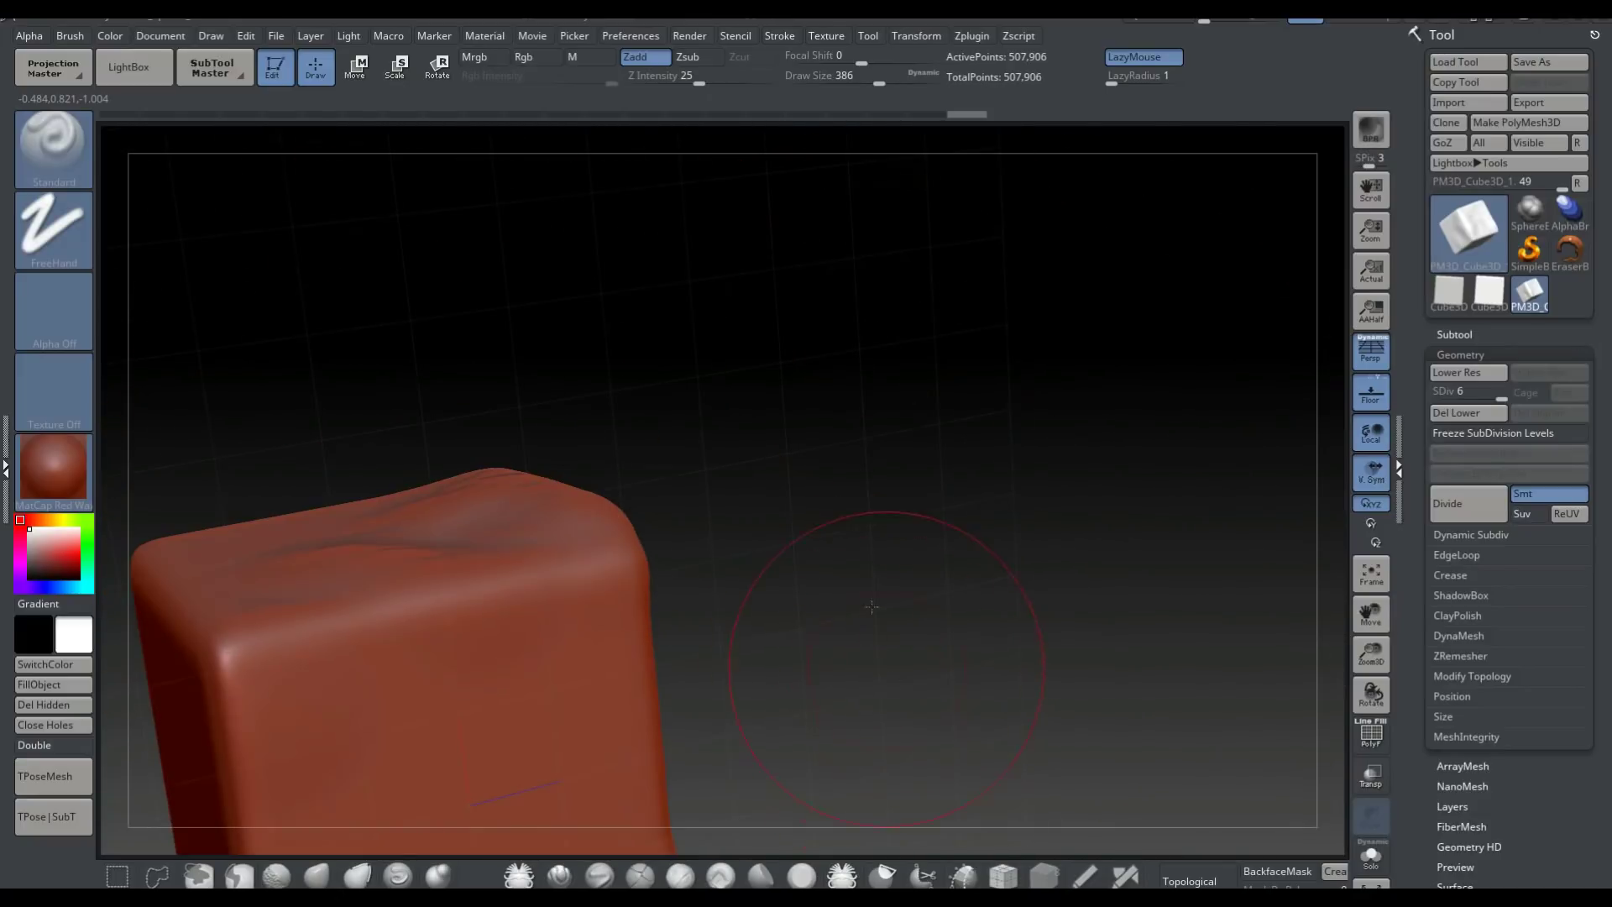
pyautogui.moveTo(881, 666); pyautogui.dragTo(831, 507)
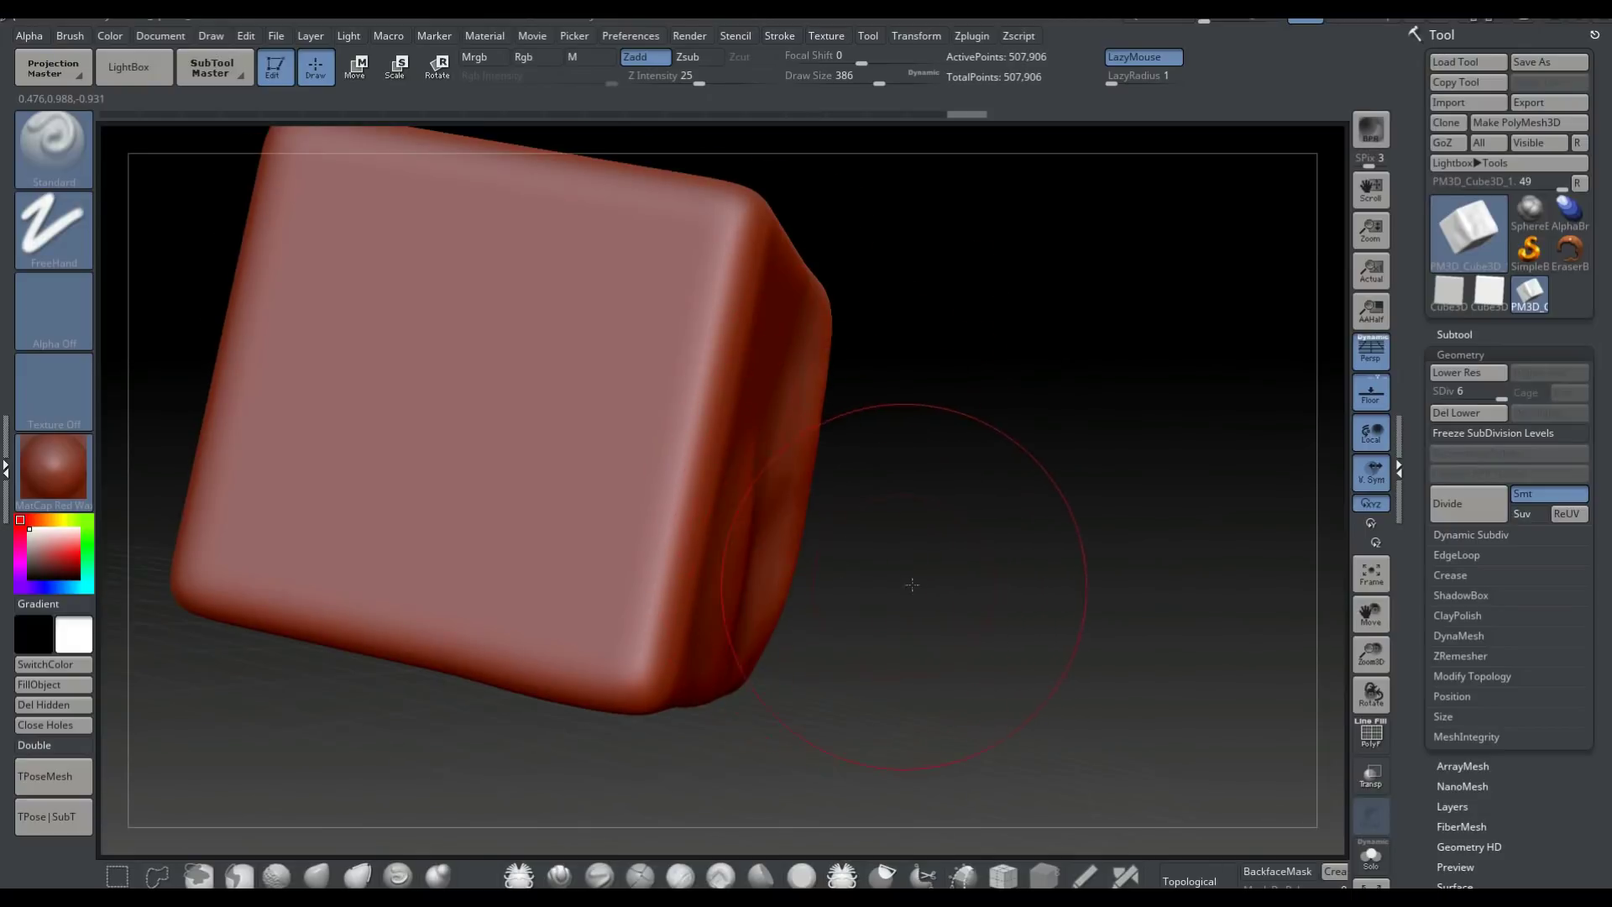
pyautogui.moveTo(910, 582)
pyautogui.mouseDown()
pyautogui.moveTo(781, 521)
pyautogui.moveTo(744, 540)
pyautogui.mouseUp()
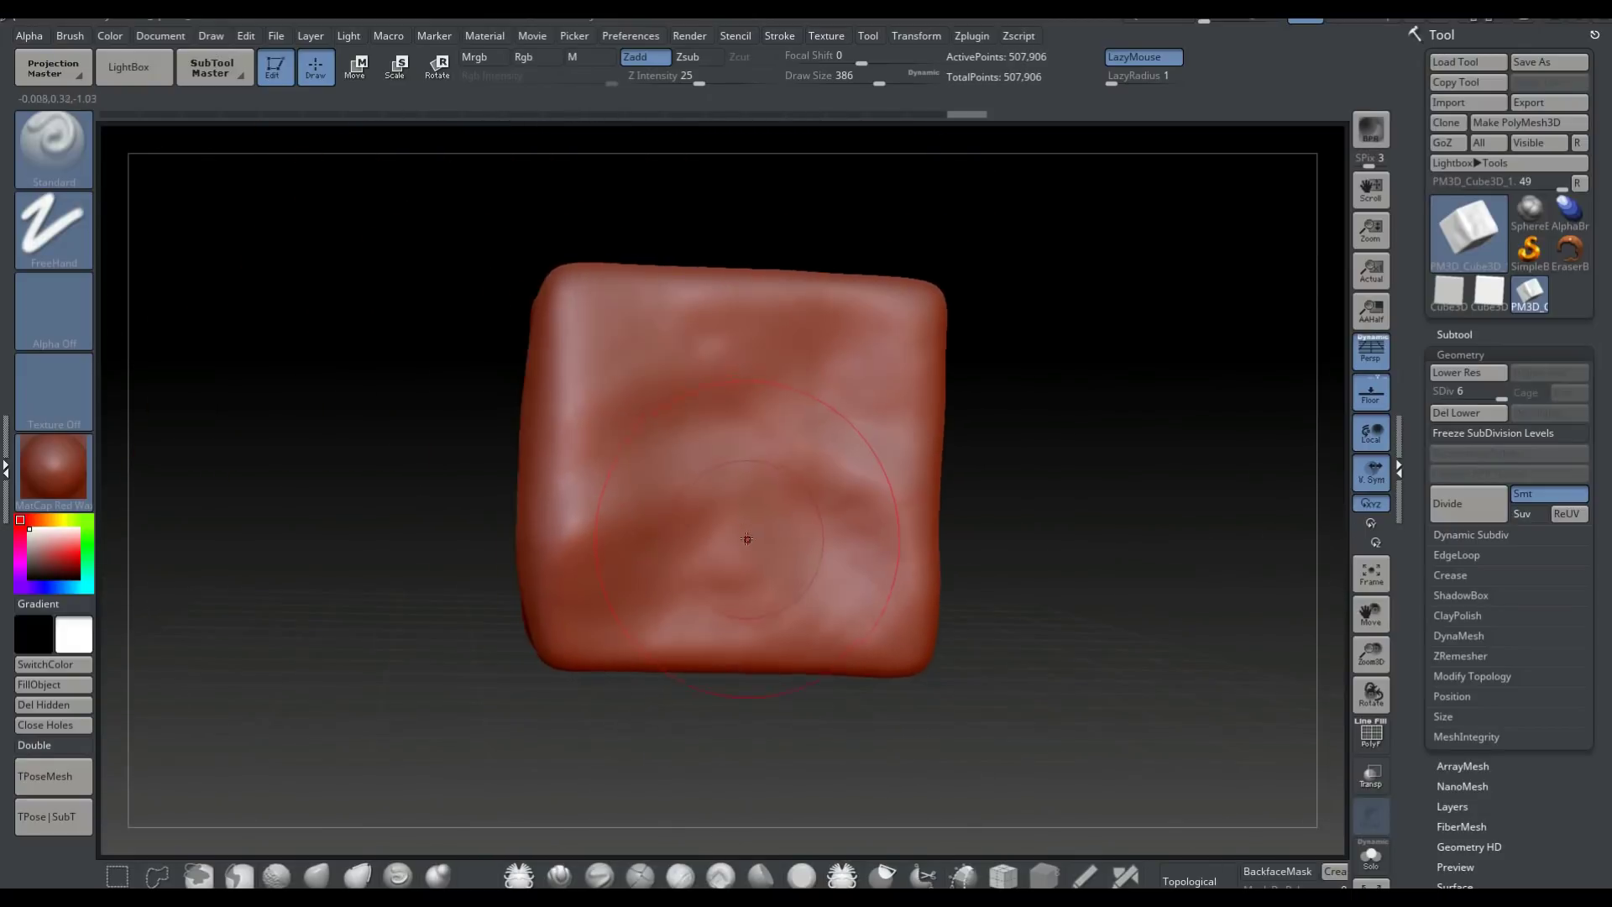